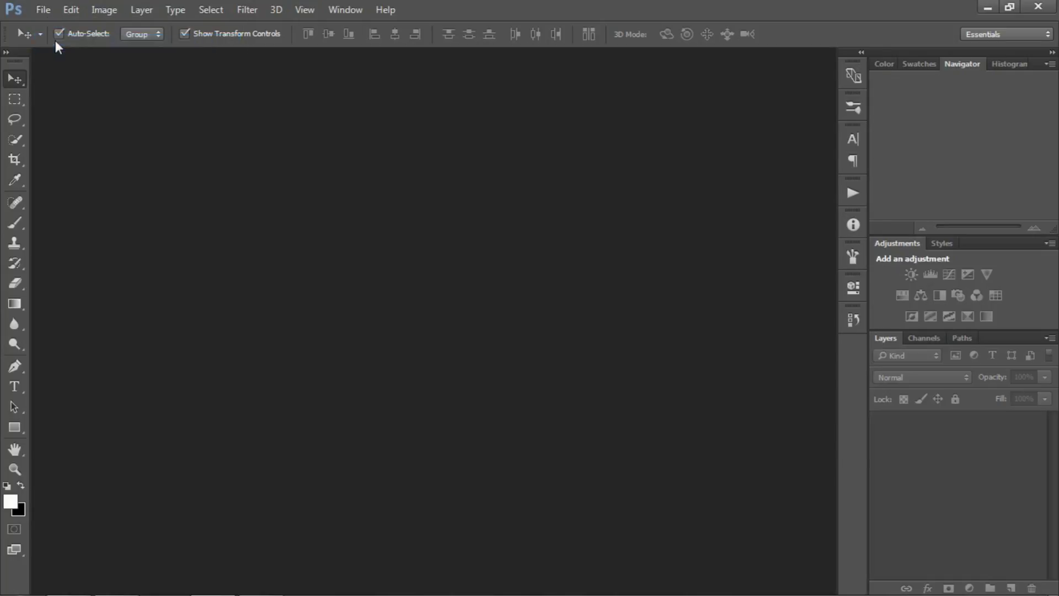
Step: Open the portrait photo 475222.jpg
left_click(345, 165)
left_click(750, 436)
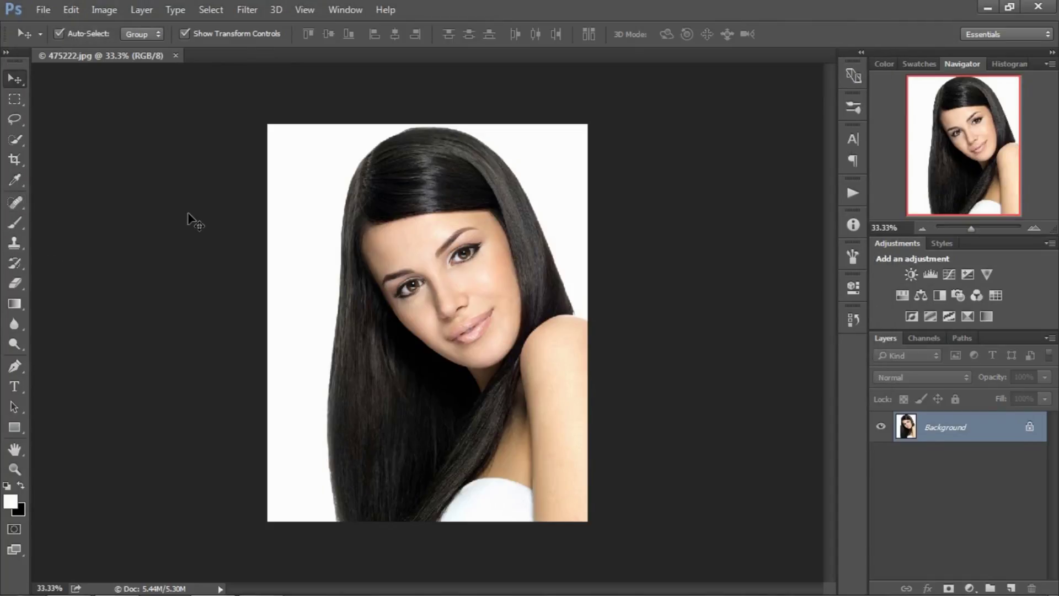
left_click_drag(969, 230, 975, 232)
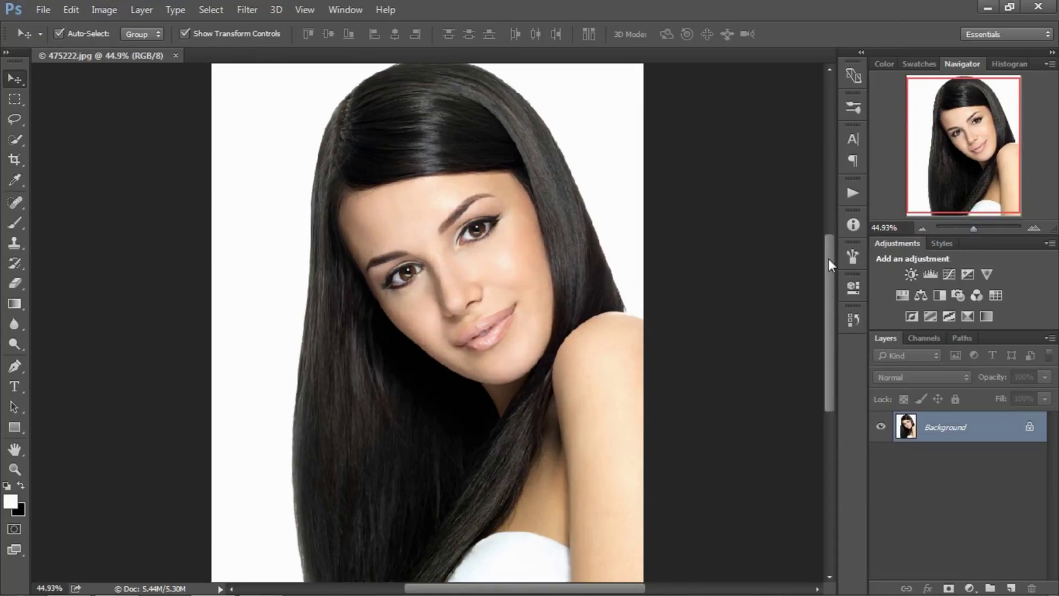
left_click_drag(828, 258, 829, 254)
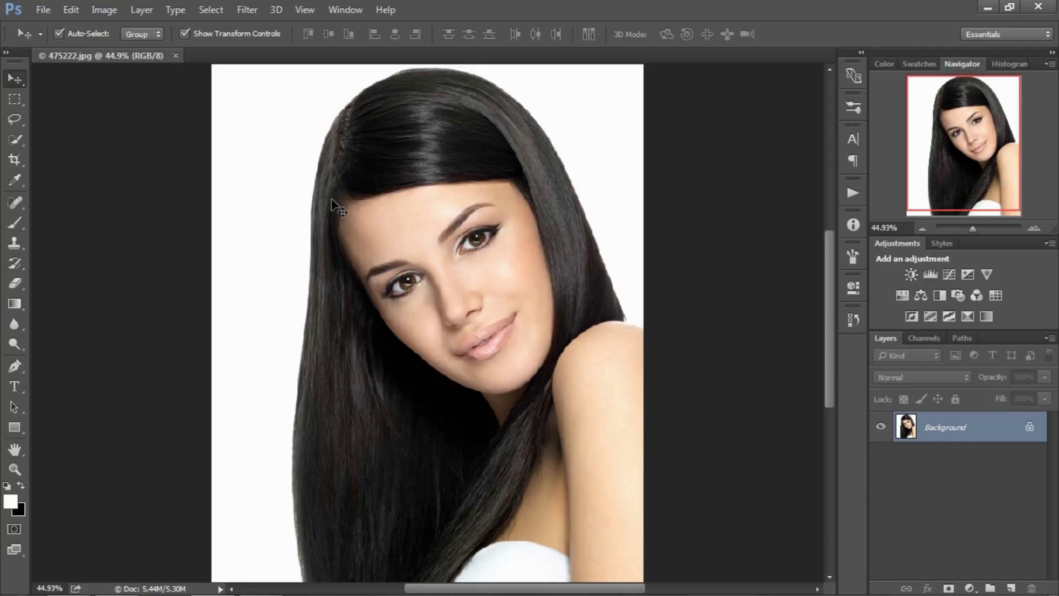
Step: Select the woman's black hair around her face and down both sides with the Quick Selection tool
left_click(13, 140)
right_click(14, 141)
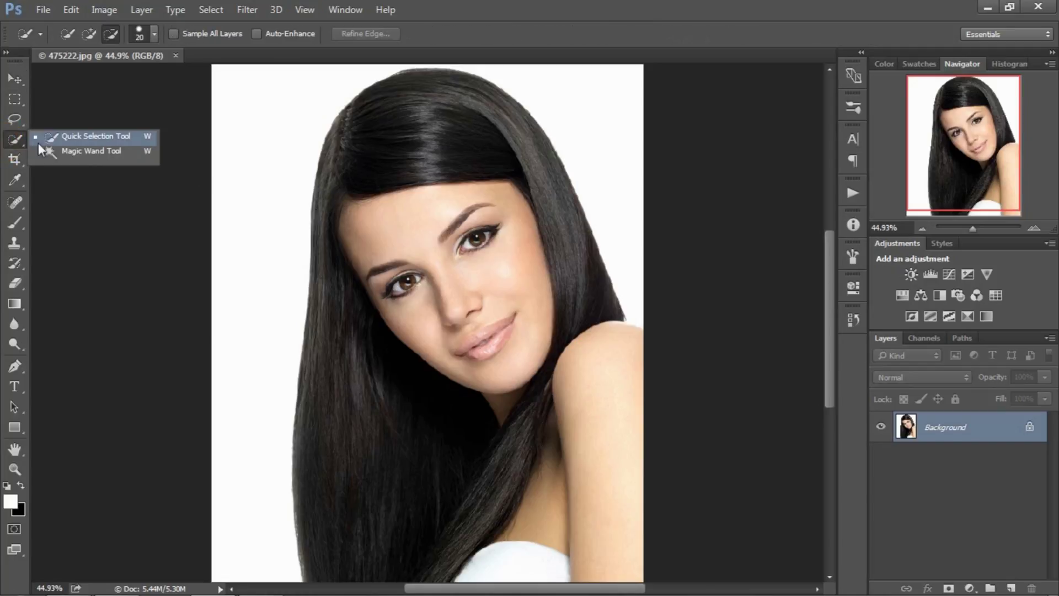
left_click(76, 136)
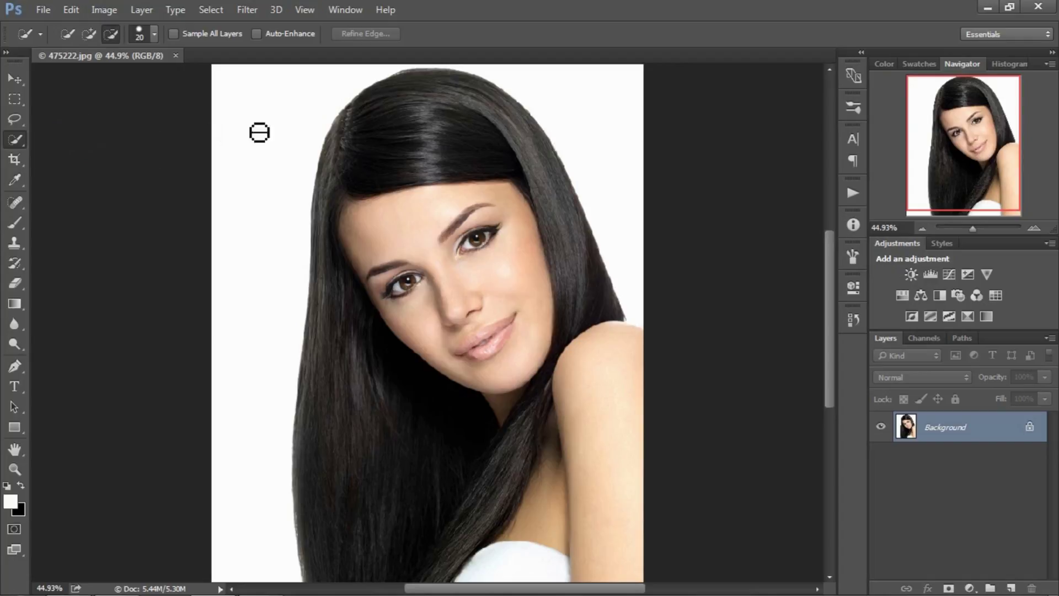
mouse_move(404, 135)
left_mouse_down()
mouse_move(458, 128)
mouse_move(527, 158)
mouse_move(540, 188)
left_mouse_up()
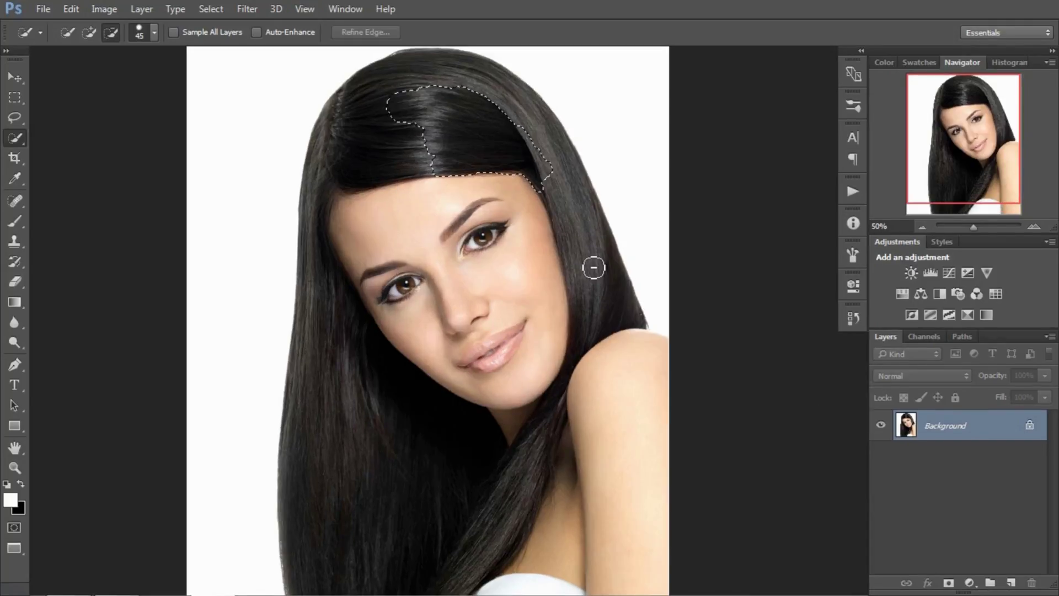
mouse_move(593, 267)
left_mouse_down()
mouse_move(608, 314)
mouse_move(549, 142)
mouse_move(417, 72)
mouse_move(330, 173)
mouse_move(315, 209)
mouse_move(316, 389)
mouse_move(395, 577)
left_mouse_up()
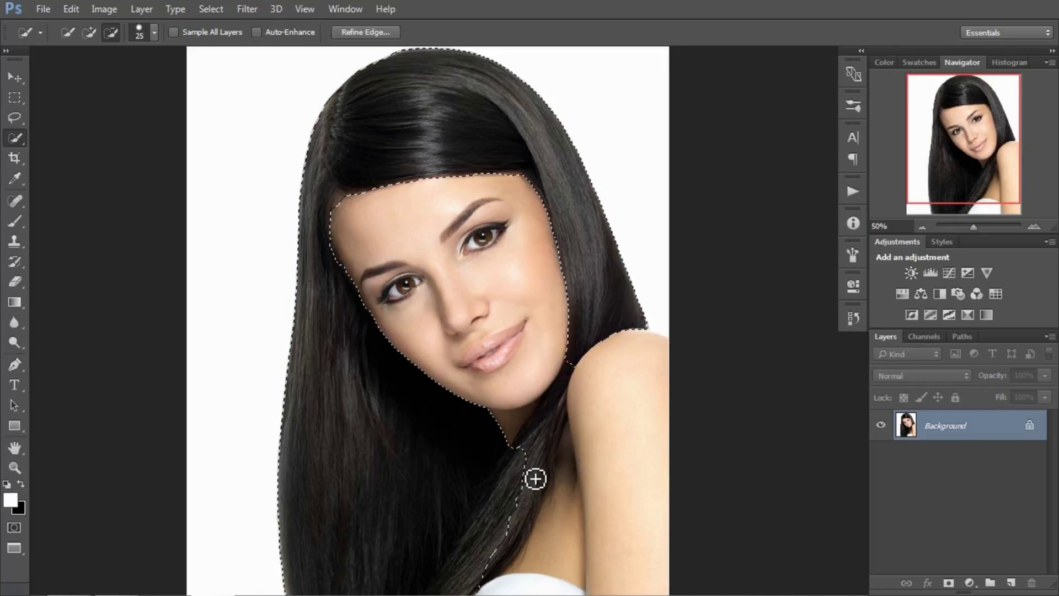
Step: Extend the hair selection along the strand beside the shoulder, down to the white top
left_click(509, 498)
left_click_drag(537, 457, 573, 375)
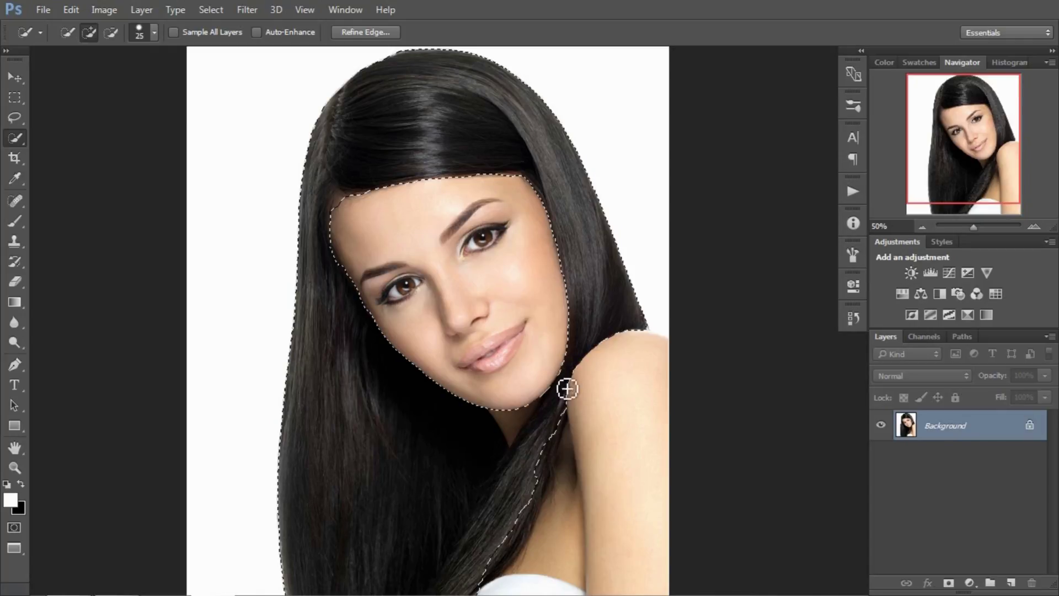
key("alt")
key("alt")
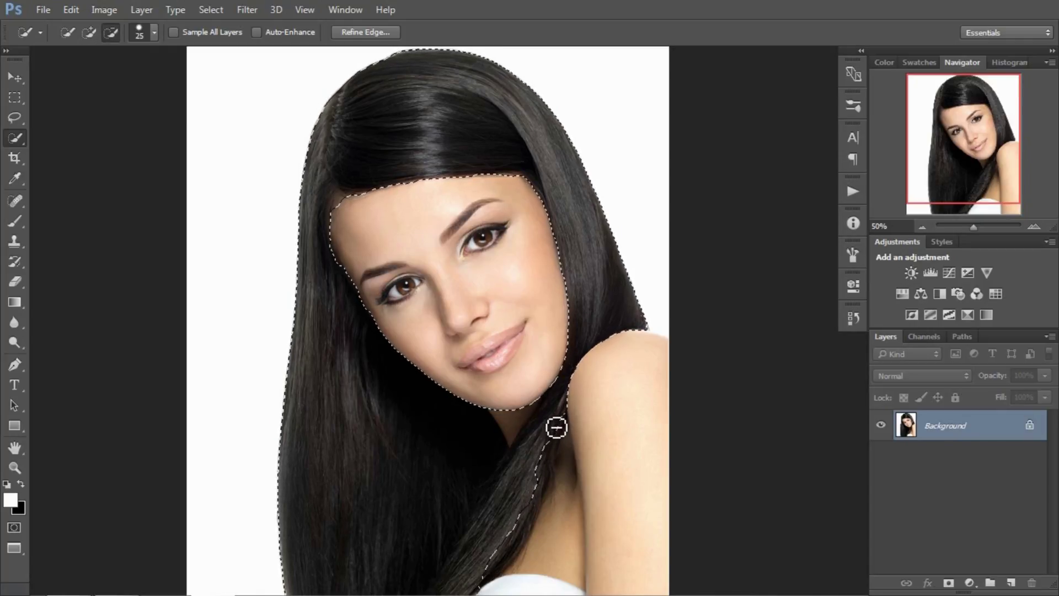
mouse_move(560, 447)
left_mouse_down()
mouse_move(530, 527)
mouse_move(486, 583)
mouse_move(484, 573)
left_mouse_up()
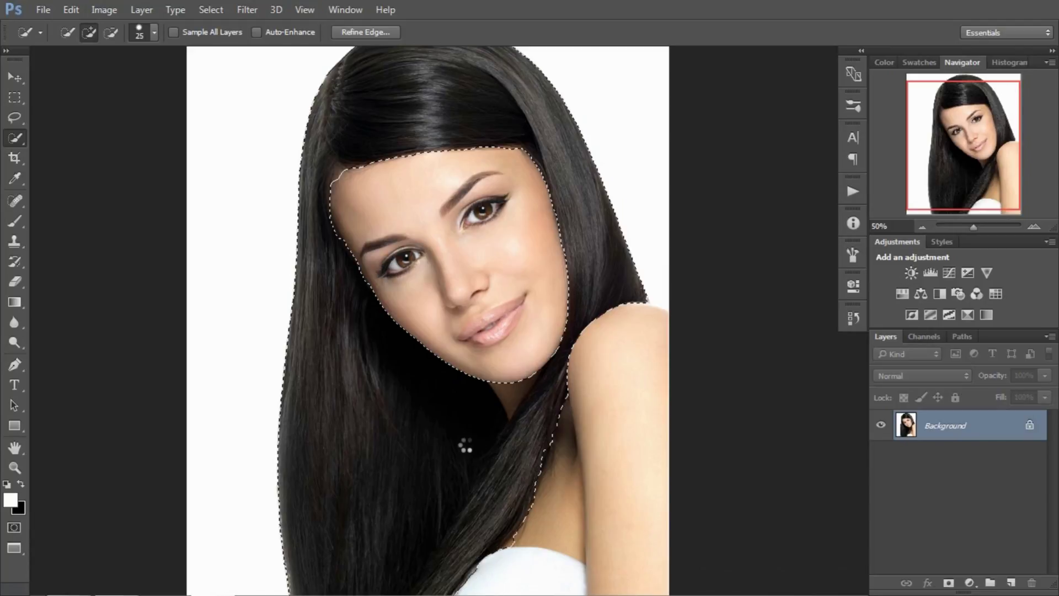
Step: Subtract the white top from the hair selection
key("alt")
mouse_move(550, 586)
left_mouse_down()
mouse_move(593, 548)
mouse_move(591, 524)
left_mouse_up()
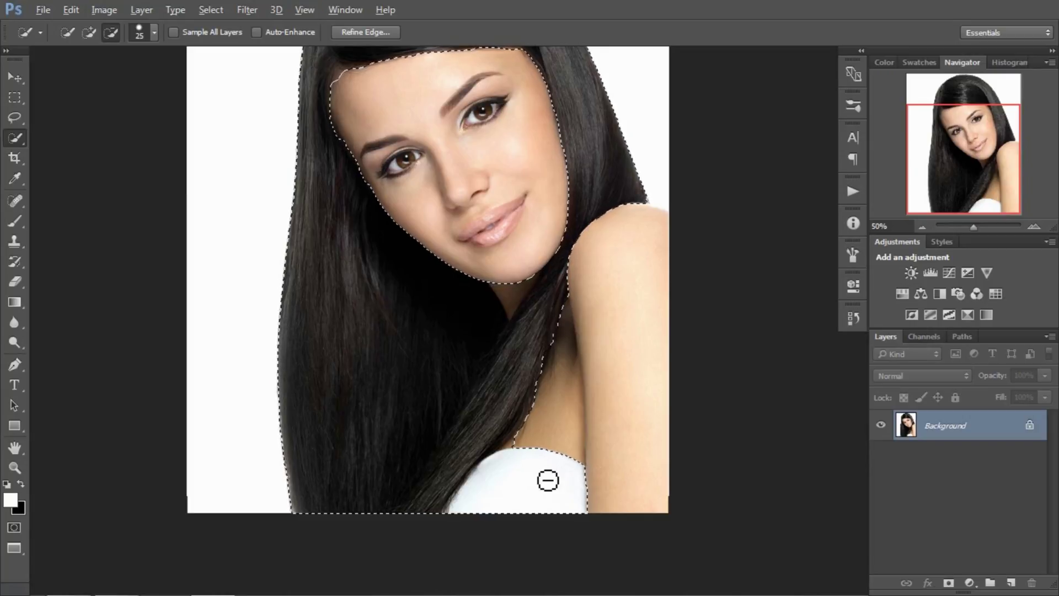
left_click_drag(583, 503, 585, 521)
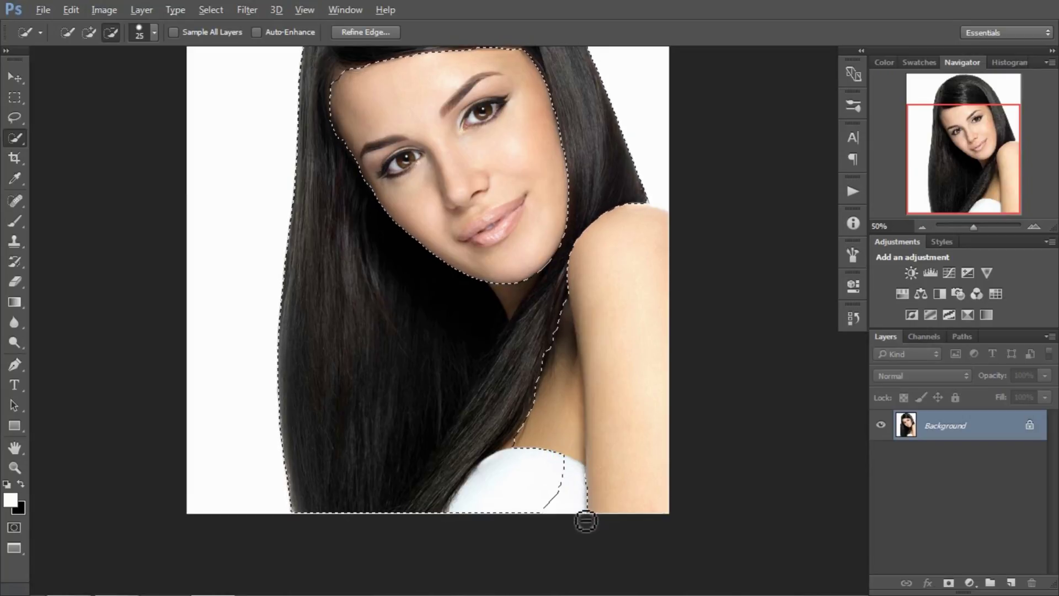
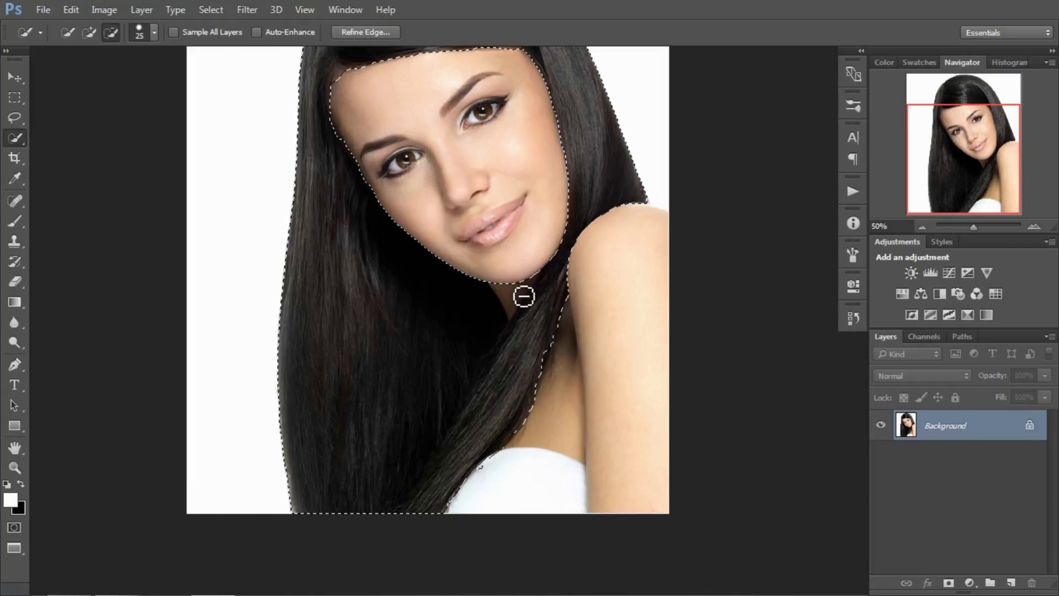
Step: Subtract the patch of neck skin below the chin from the hair selection
scroll(524, 297, "up", 1)
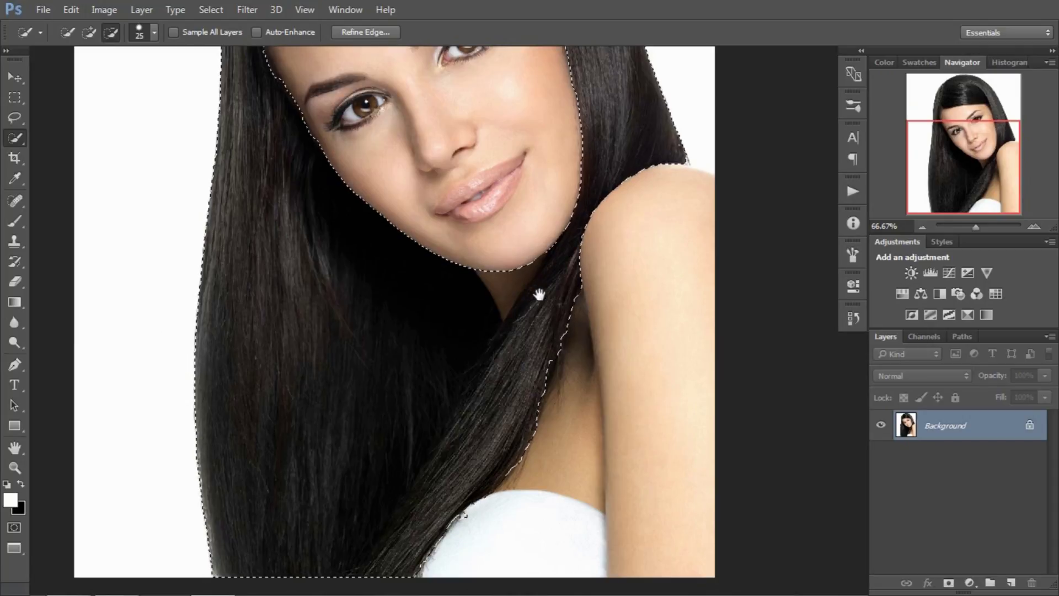
scroll(534, 331, "up", 3)
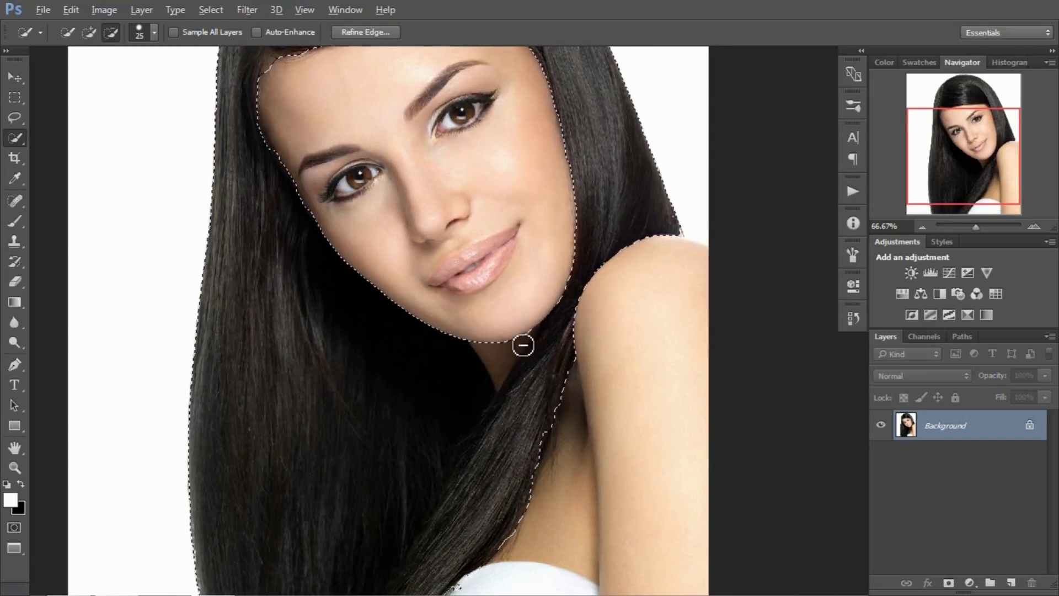
left_click(525, 317)
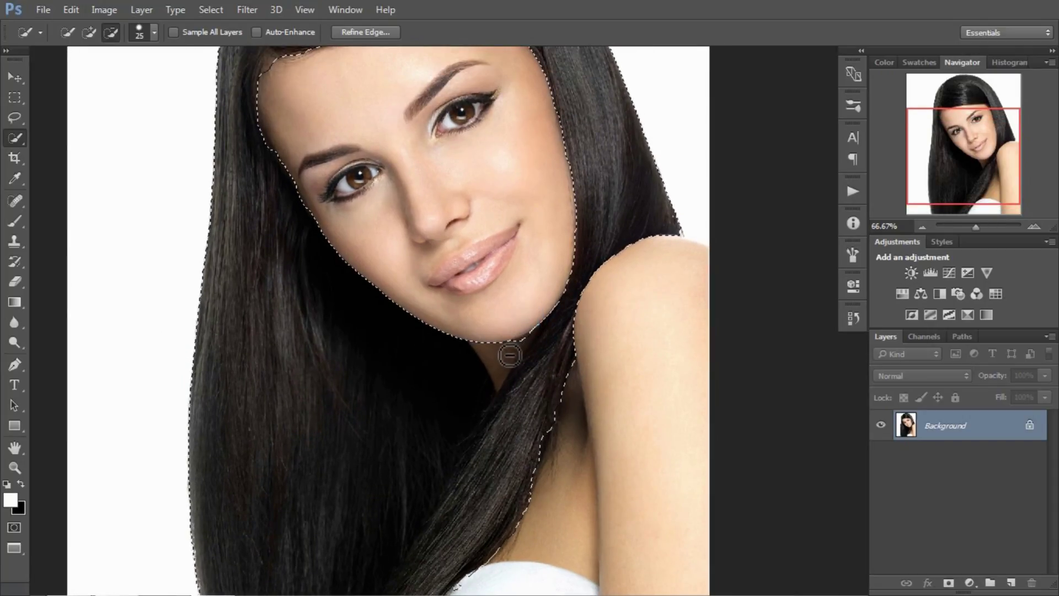
left_click_drag(503, 365, 499, 379)
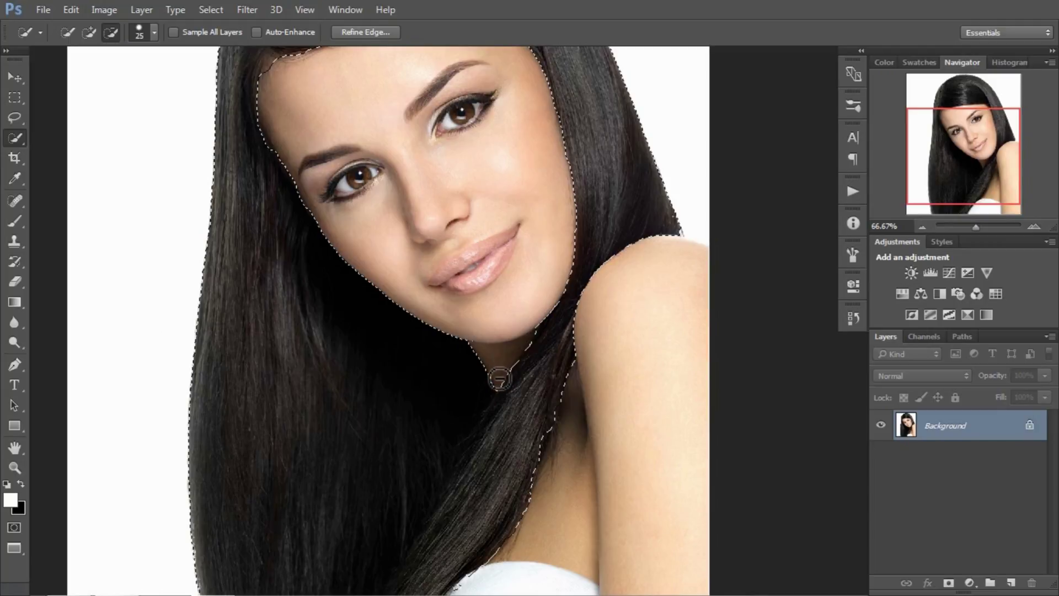
left_click(485, 347)
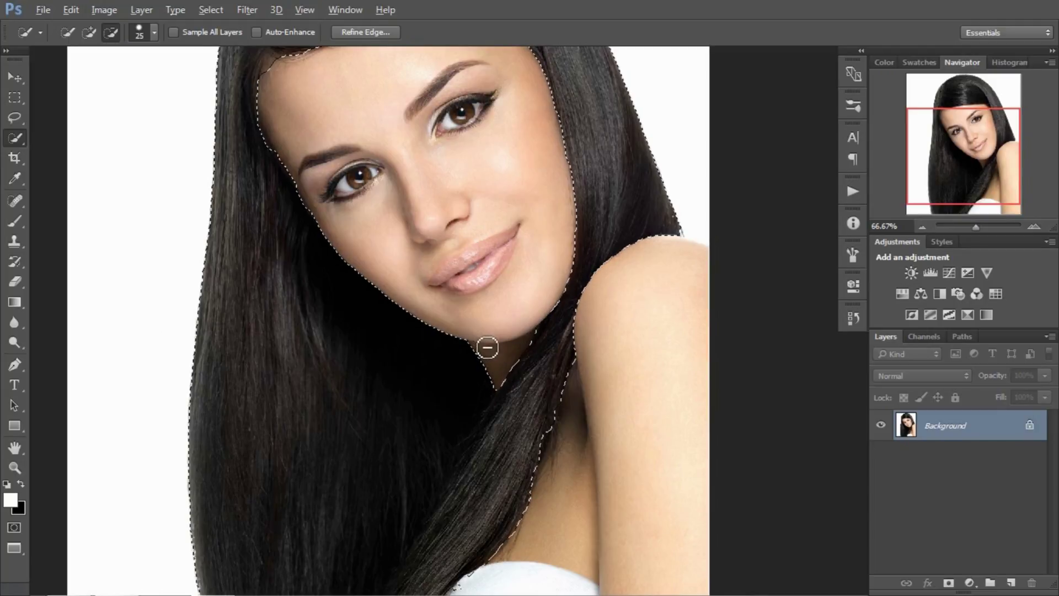
key("ctrl+d")
key("ctrl+z")
Step: Open Refine Edge for the hair selection with the On White view, and enable Smart Radius with a 2.4 px radius
scroll(479, 238, "up", 3)
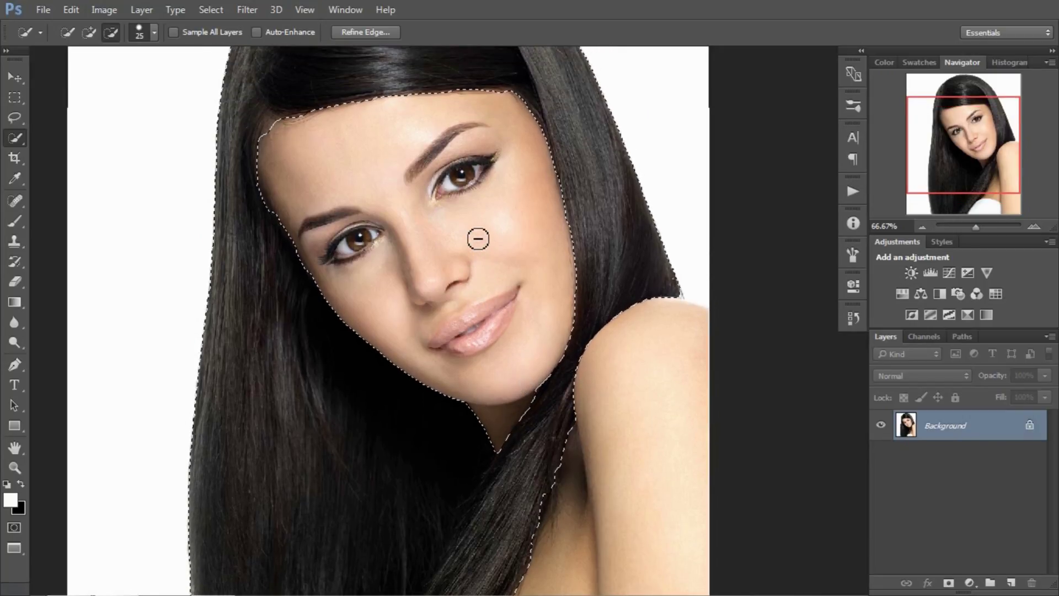
scroll(359, 229, "up", 5)
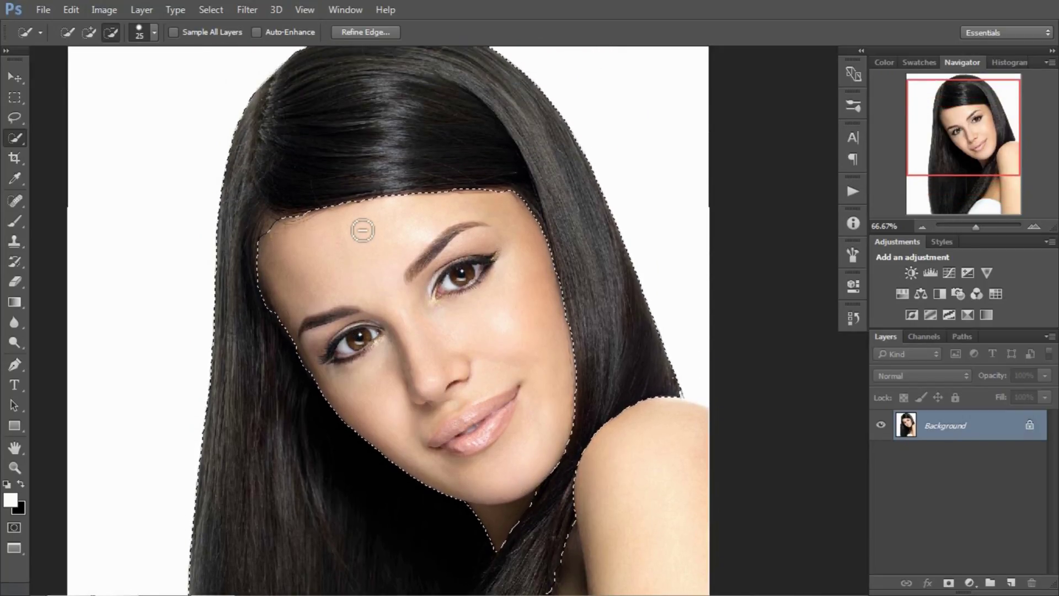
scroll(500, 294, "down", 12)
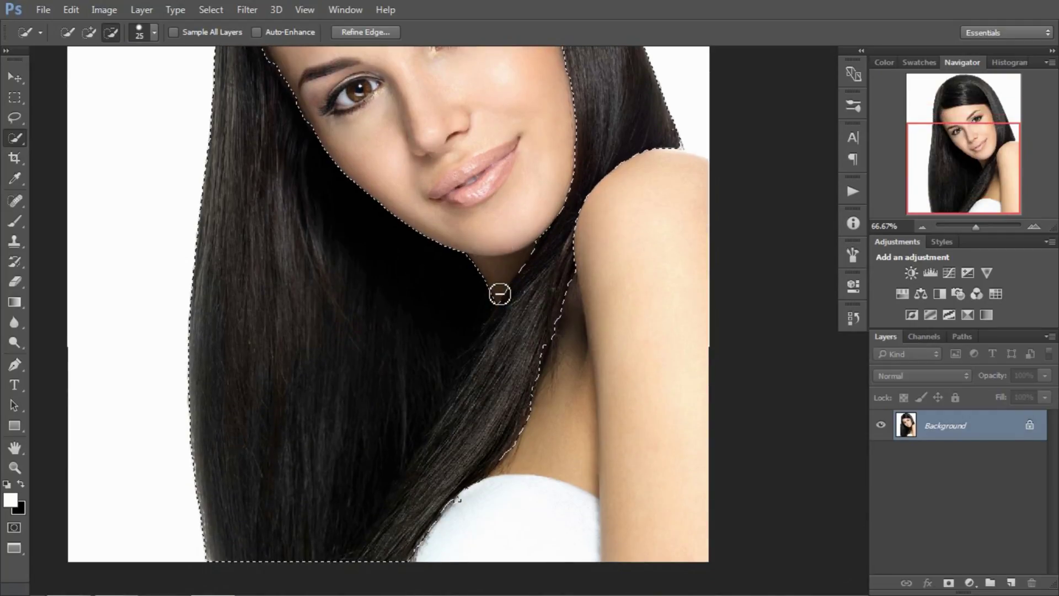
scroll(499, 294, "up", 10)
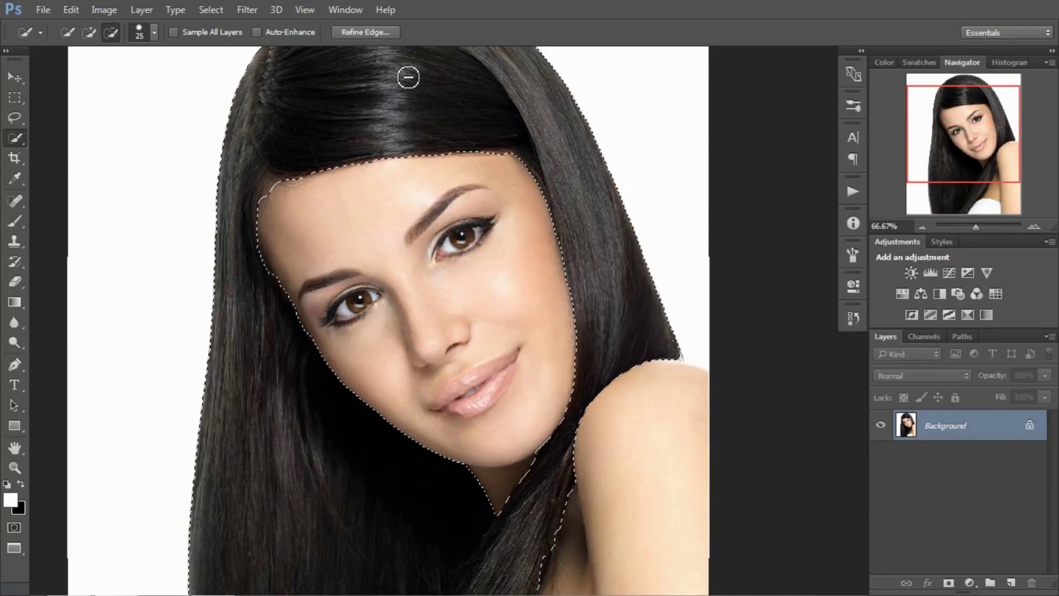
left_click(357, 33)
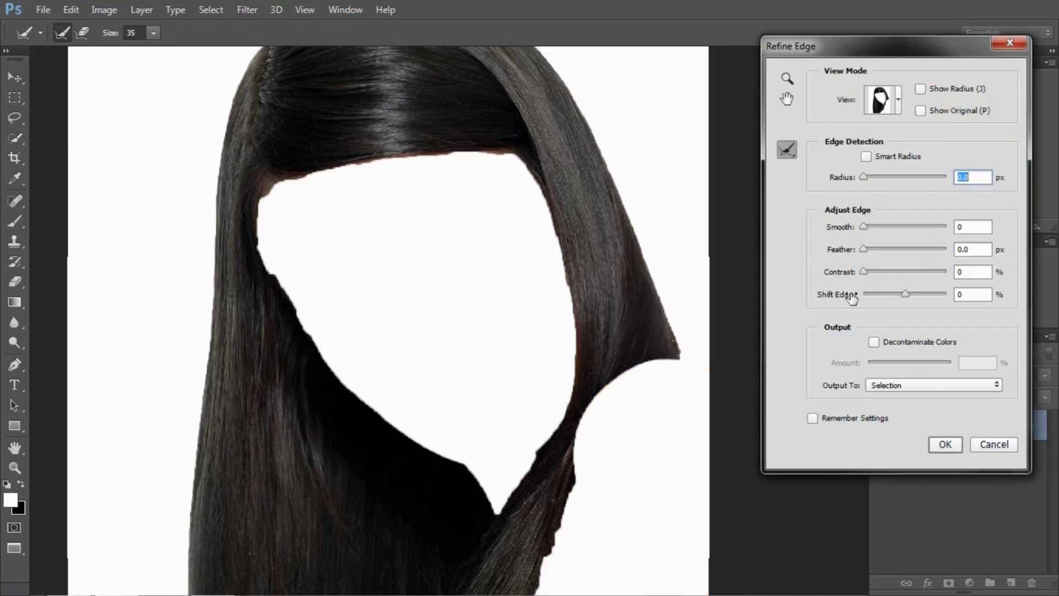
left_click(895, 111)
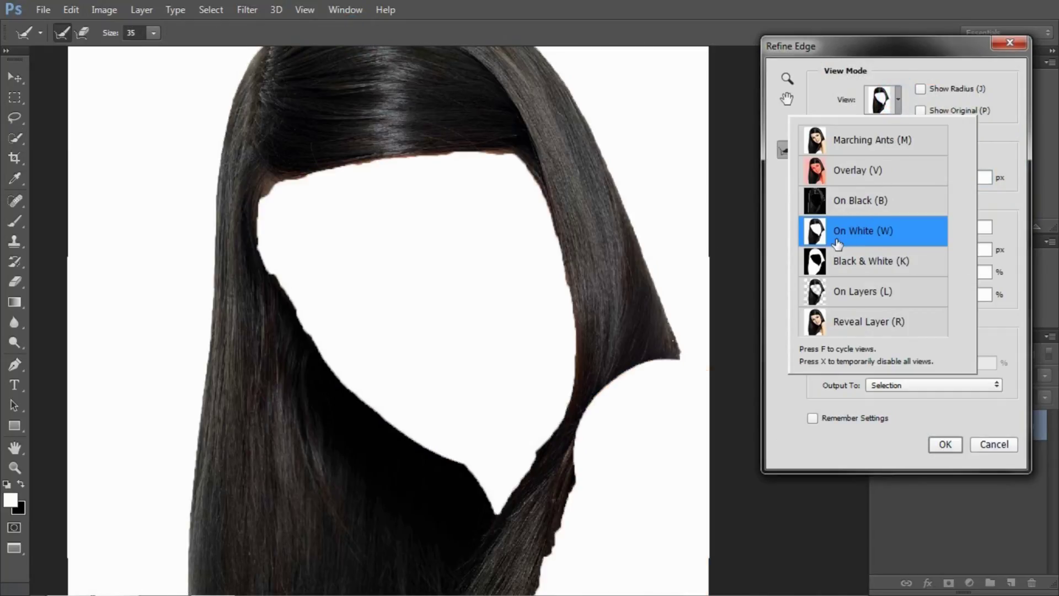
left_click(851, 235)
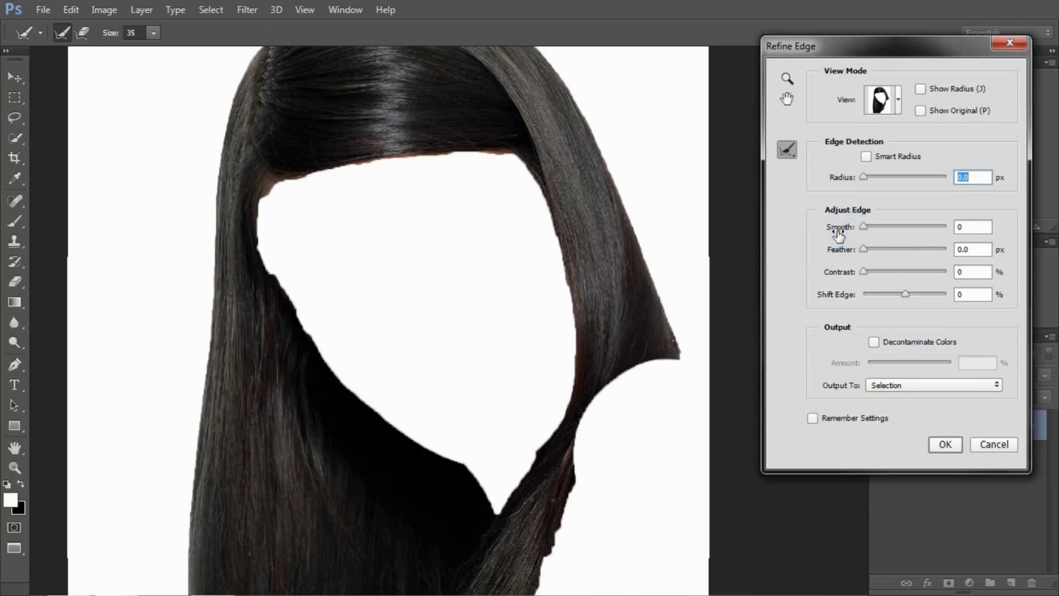
left_click(866, 157)
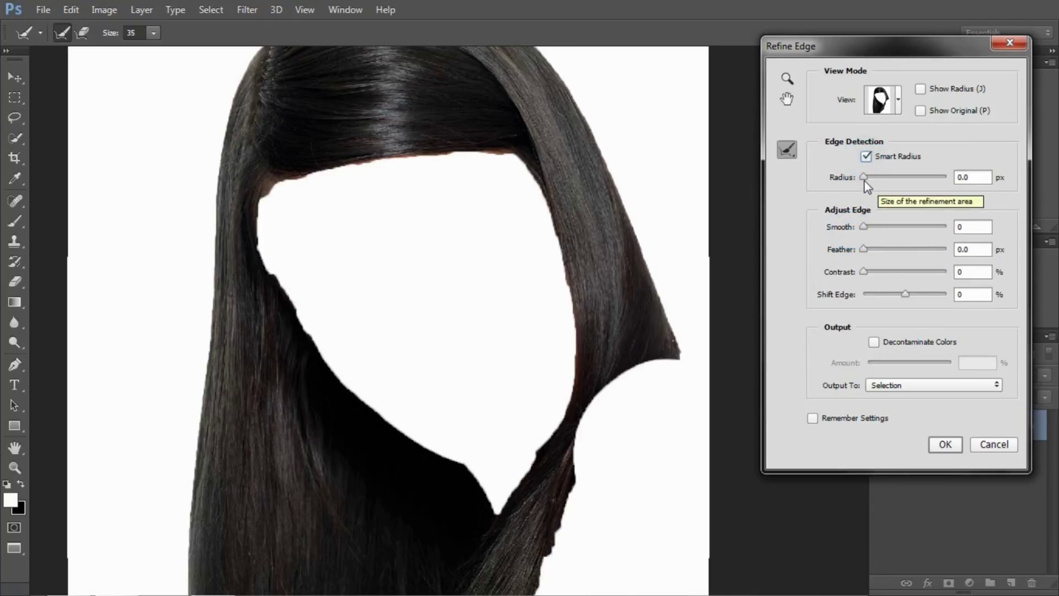
left_click_drag(864, 178, 872, 178)
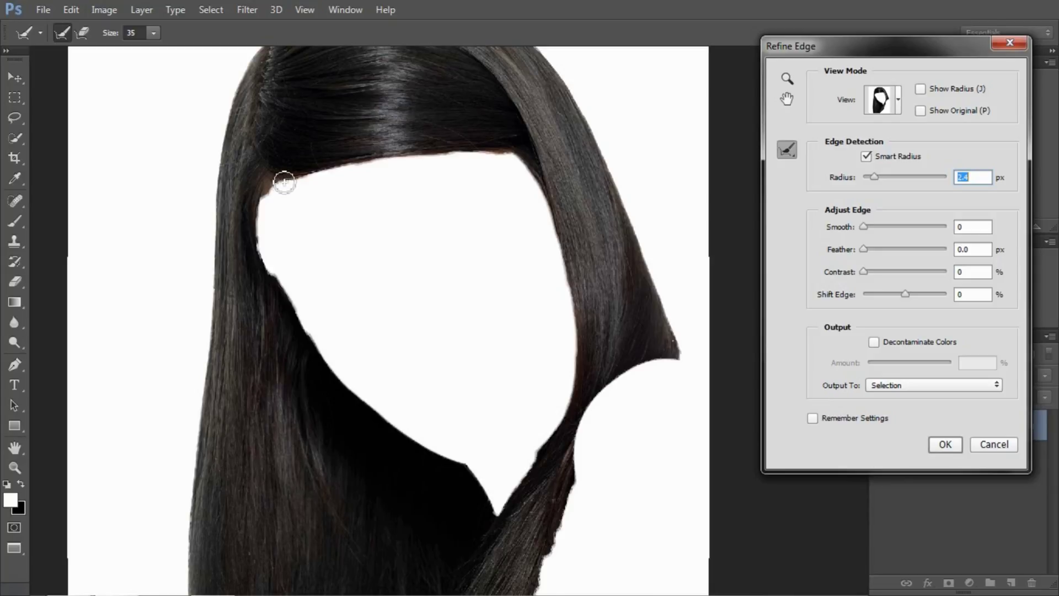
Step: Enlarge the refine brush to 45 and refine the outer edge of the strand beside the shoulder and chest
left_click(284, 182)
key("bracketright")
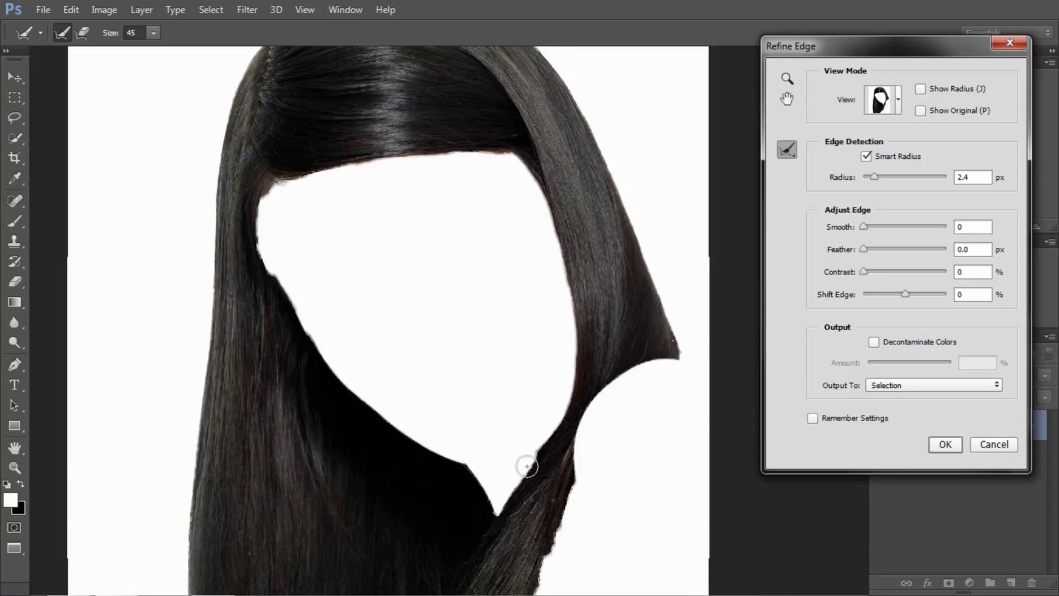
scroll(524, 466, "down", 3)
scroll(529, 441, "down", 2)
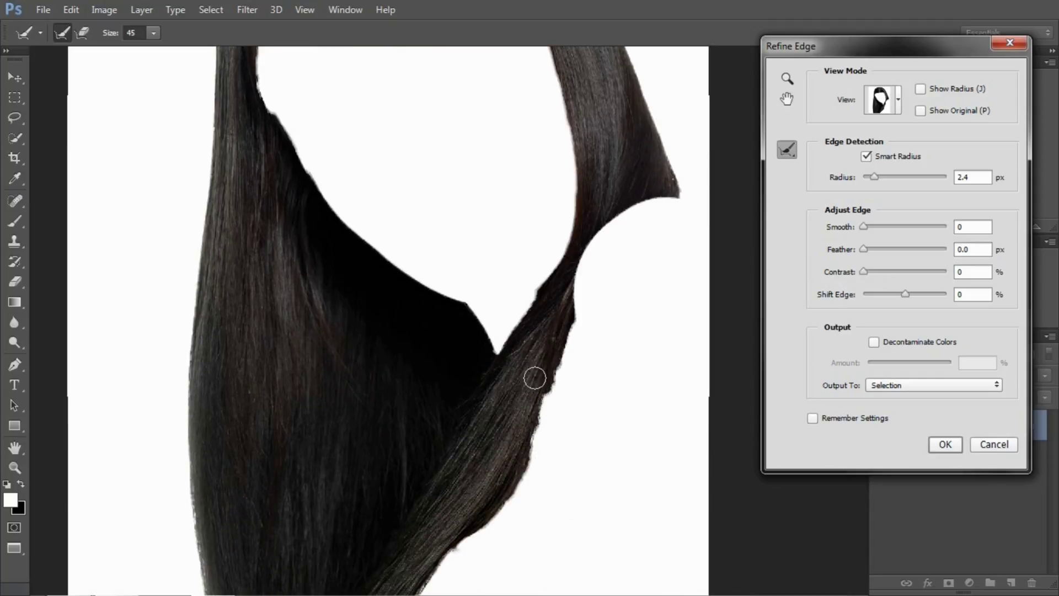
mouse_move(563, 331)
left_mouse_down()
mouse_move(540, 485)
mouse_move(455, 554)
left_mouse_up()
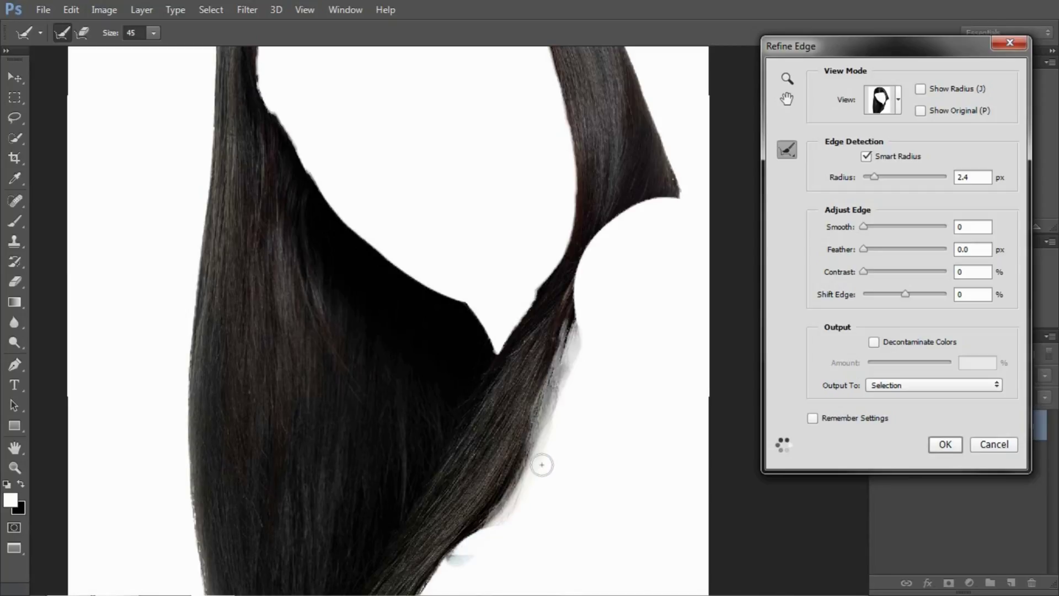
Step: Refine the hair edge along the temple and across the forehead hairline
scroll(566, 284, "up", 4)
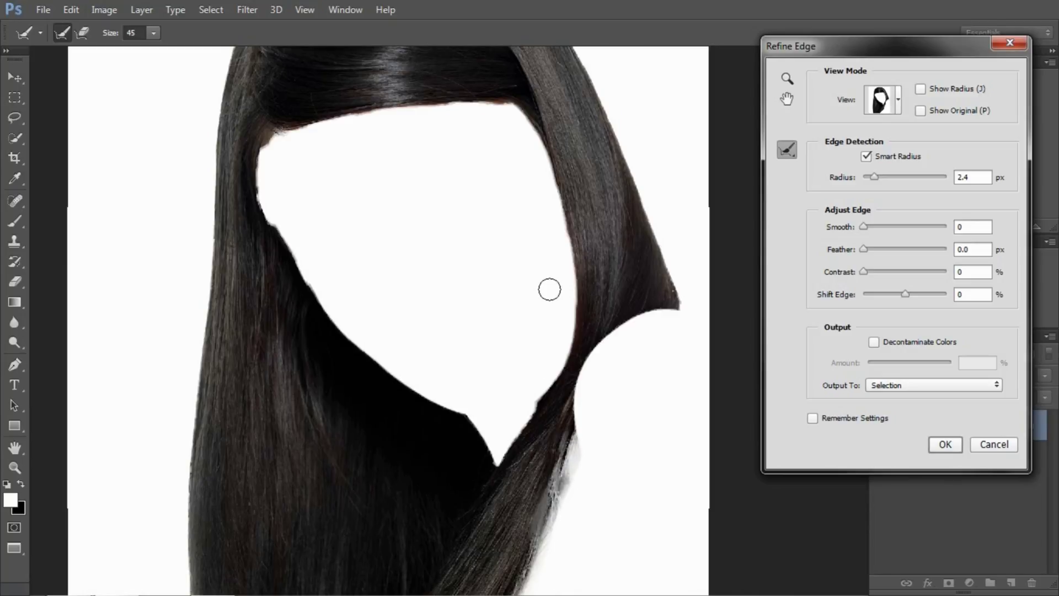
scroll(408, 215, "up", 2)
mouse_move(261, 260)
left_mouse_down()
mouse_move(277, 285)
mouse_move(259, 177)
left_mouse_up()
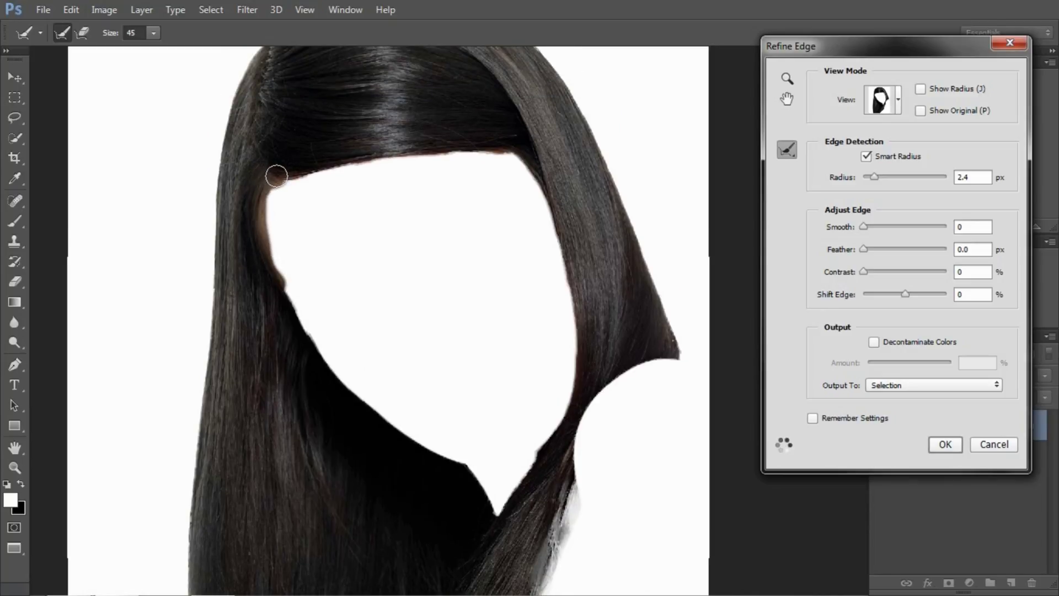
mouse_move(281, 175)
left_mouse_down()
mouse_move(437, 170)
mouse_move(548, 186)
left_mouse_up()
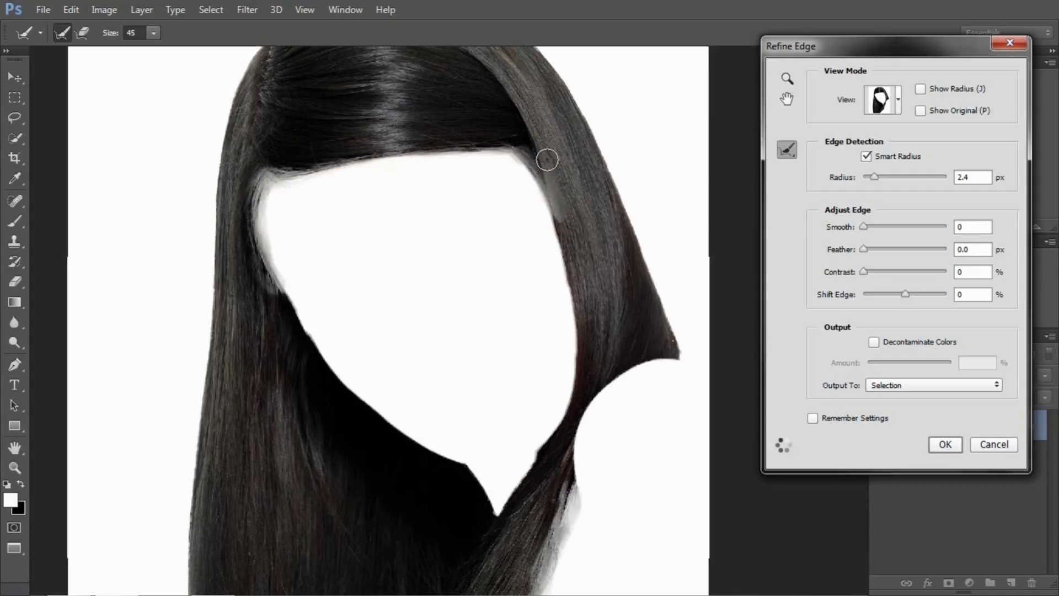
Step: Refine the strand's edges from below the chin down towards the photo's lower border
scroll(568, 196, "down", 5)
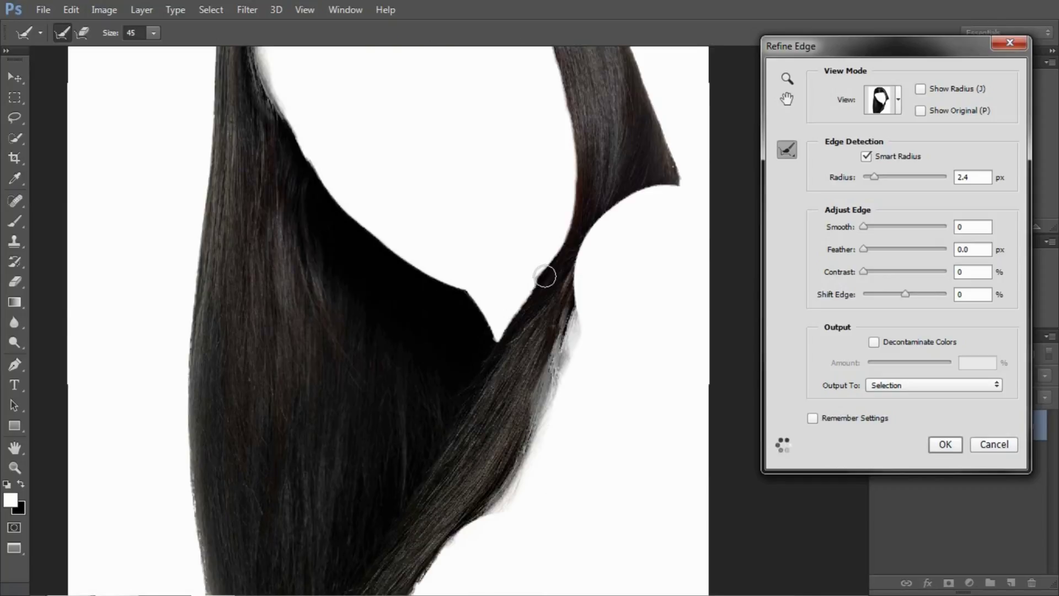
scroll(544, 276, "down", 2)
mouse_move(542, 207)
left_mouse_down()
mouse_move(485, 296)
mouse_move(477, 252)
mouse_move(461, 311)
mouse_move(503, 262)
mouse_move(409, 379)
left_mouse_up()
scroll(468, 270, "down", 4)
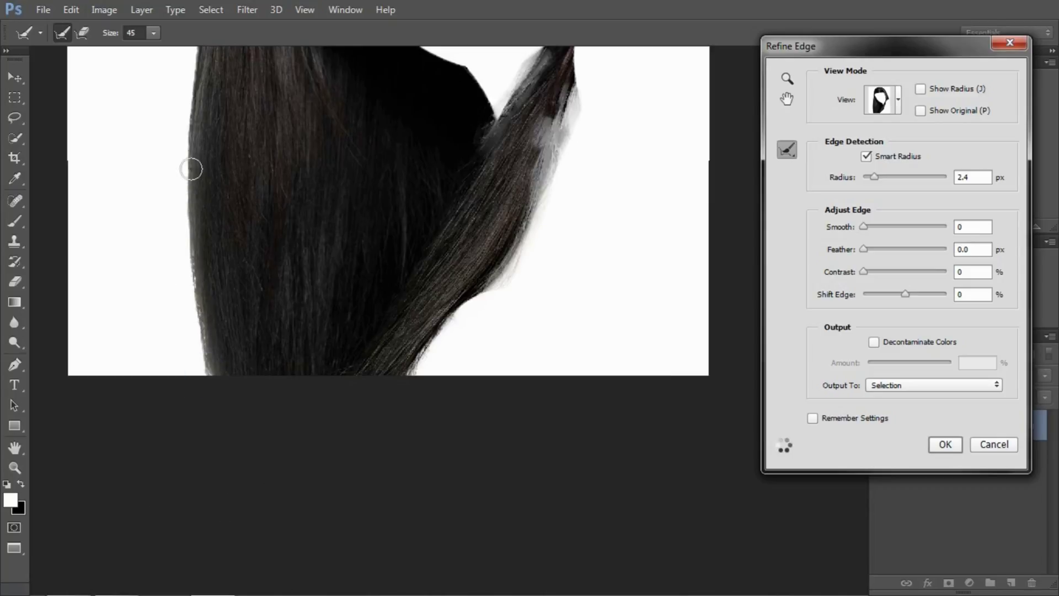
Step: Apply the edge refinement as a selection and check its outline around the hair
scroll(204, 229, "up", 5)
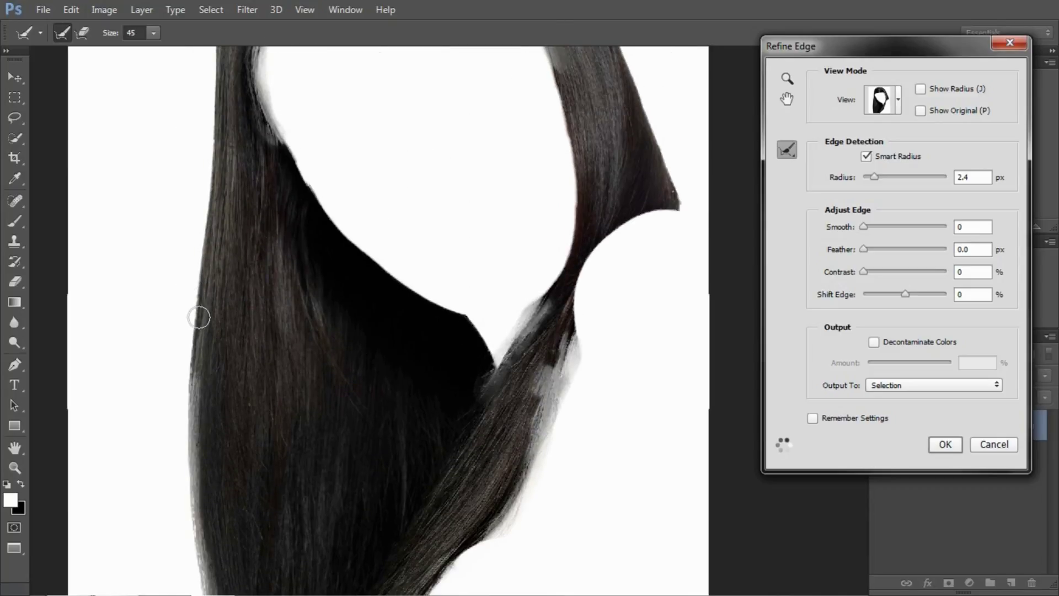
scroll(198, 317, "up", 5)
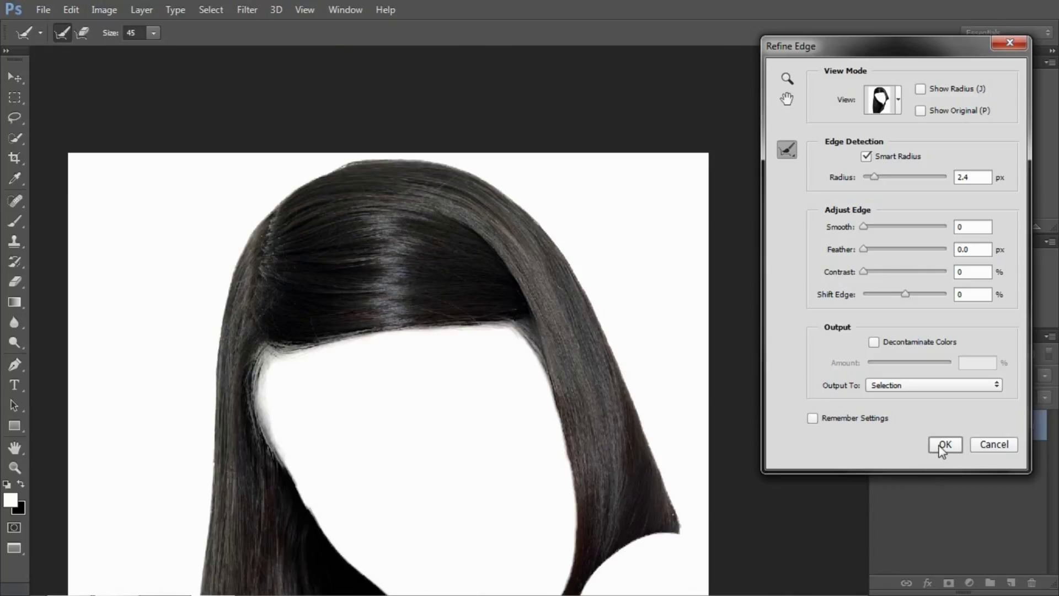
left_click(944, 444)
scroll(557, 256, "down", 3)
scroll(559, 257, "down", 2)
scroll(548, 238, "down", 3)
scroll(544, 238, "down", 2)
scroll(545, 371, "up", 8)
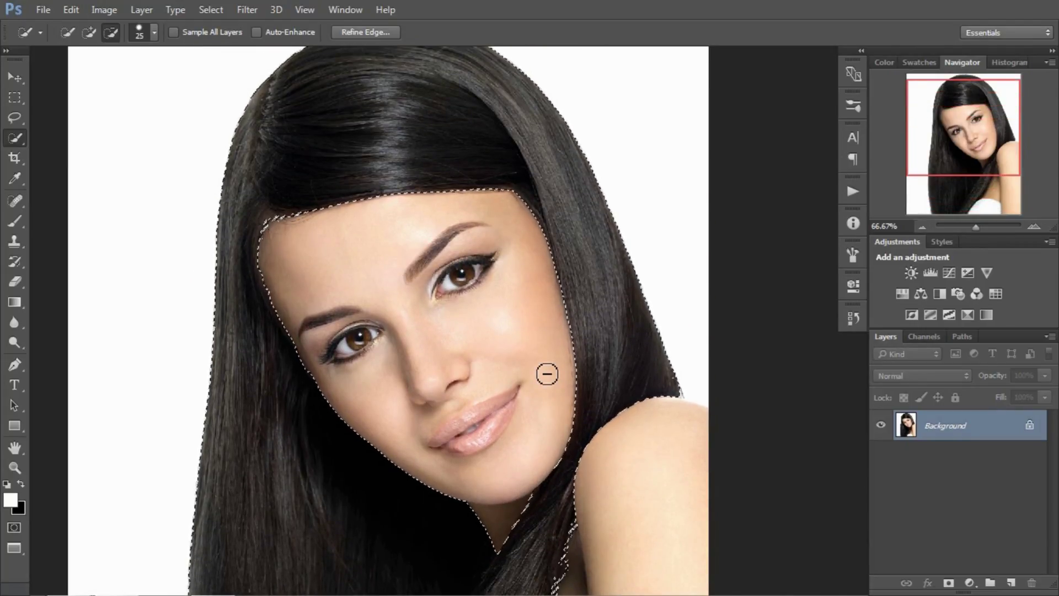
scroll(576, 353, "down", 4)
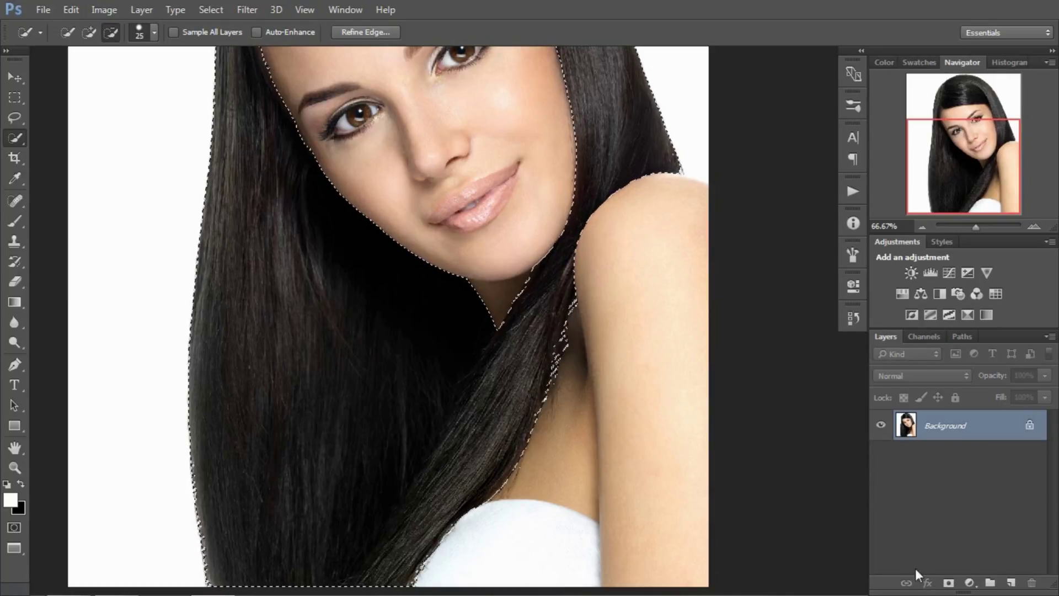
left_click(969, 583)
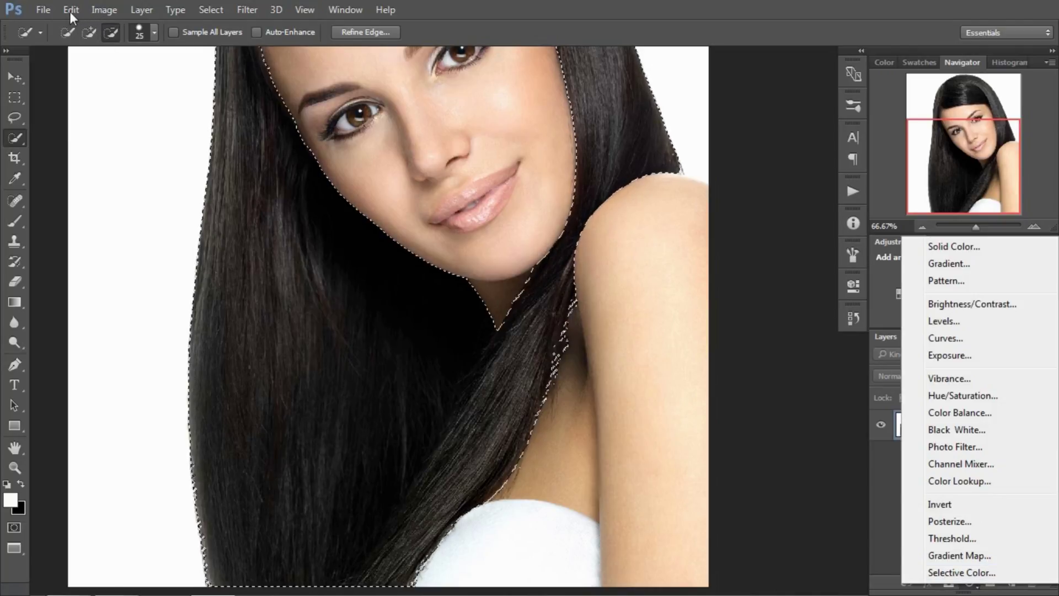
left_click(94, 14)
left_click(102, 10)
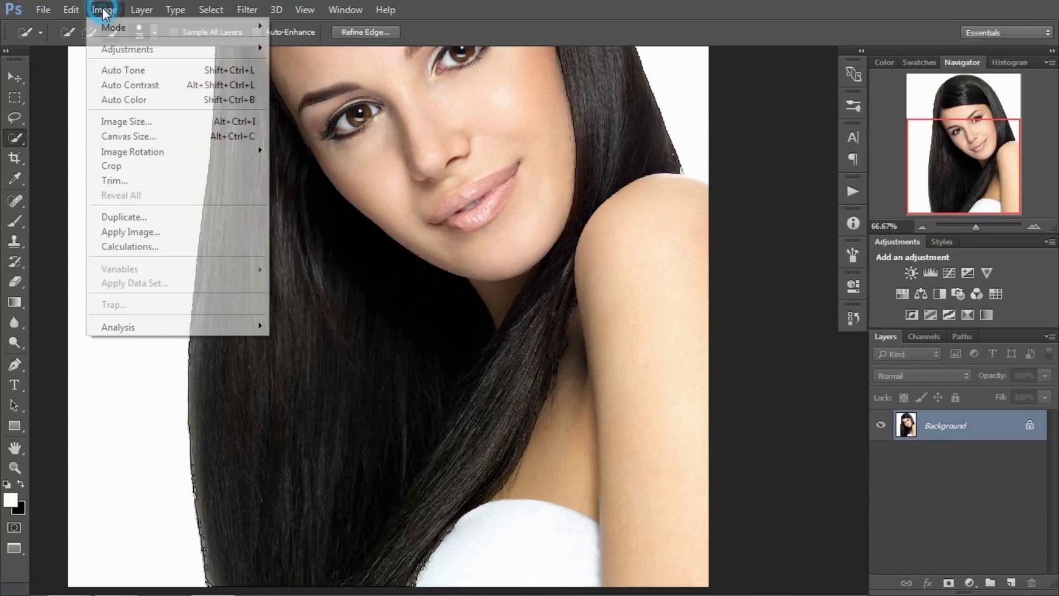
left_click(122, 48)
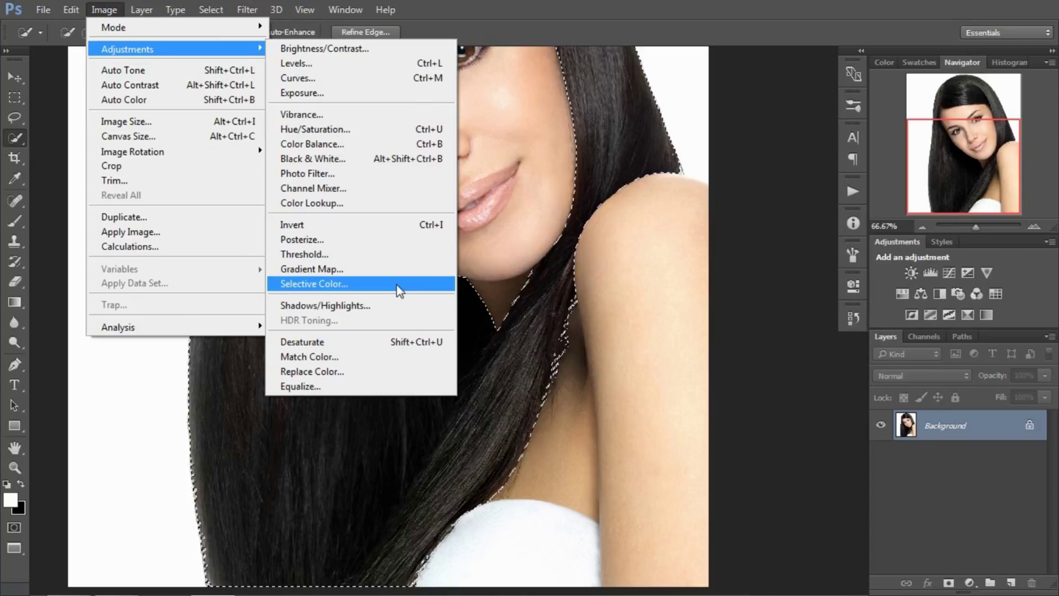
left_click(967, 315)
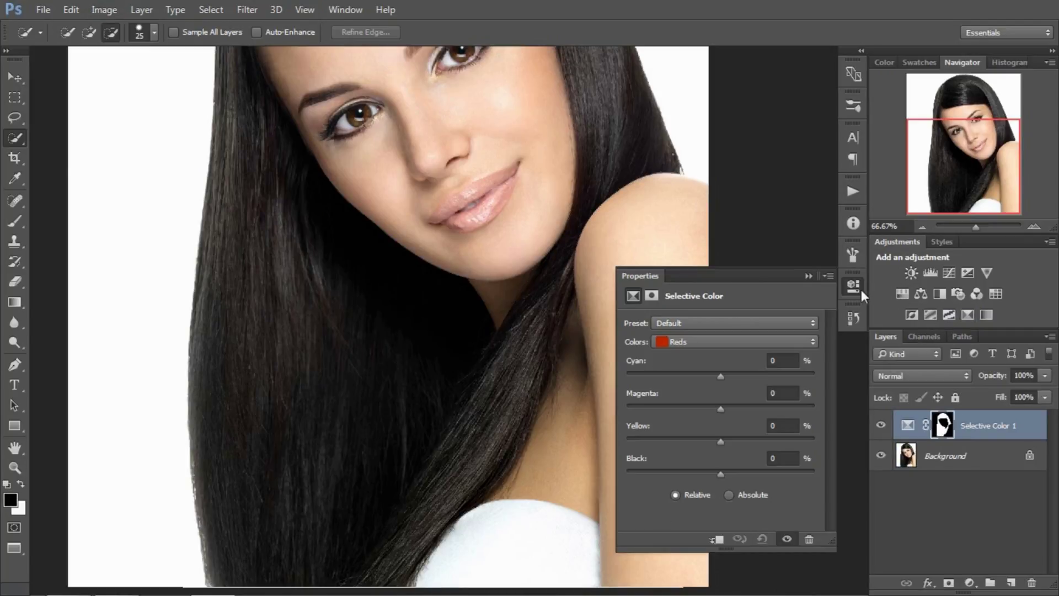
left_click(853, 285)
key("Delete")
key("x")
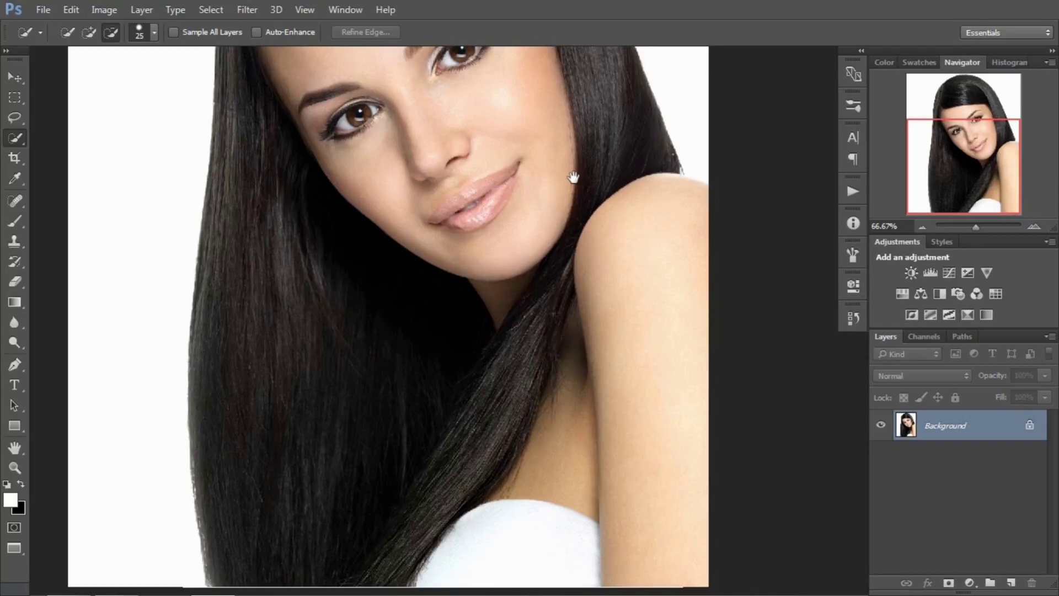
left_click_drag(574, 177, 574, 316)
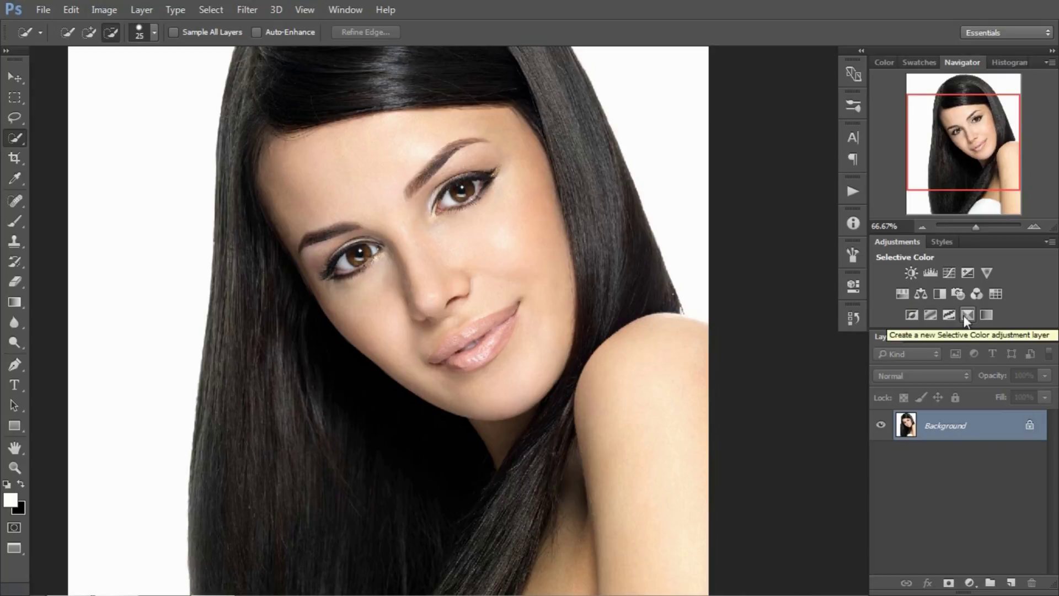
key("ctrl+z")
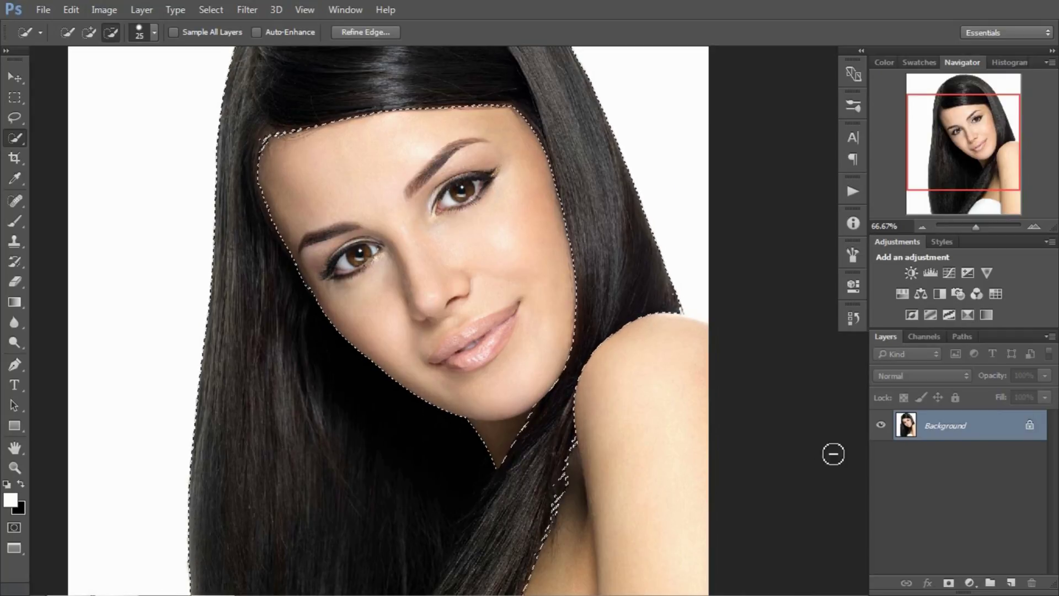
Step: Add a Selective Color adjustment layer masked to the hair selection, with Neutrals as the colour range
left_click(967, 315)
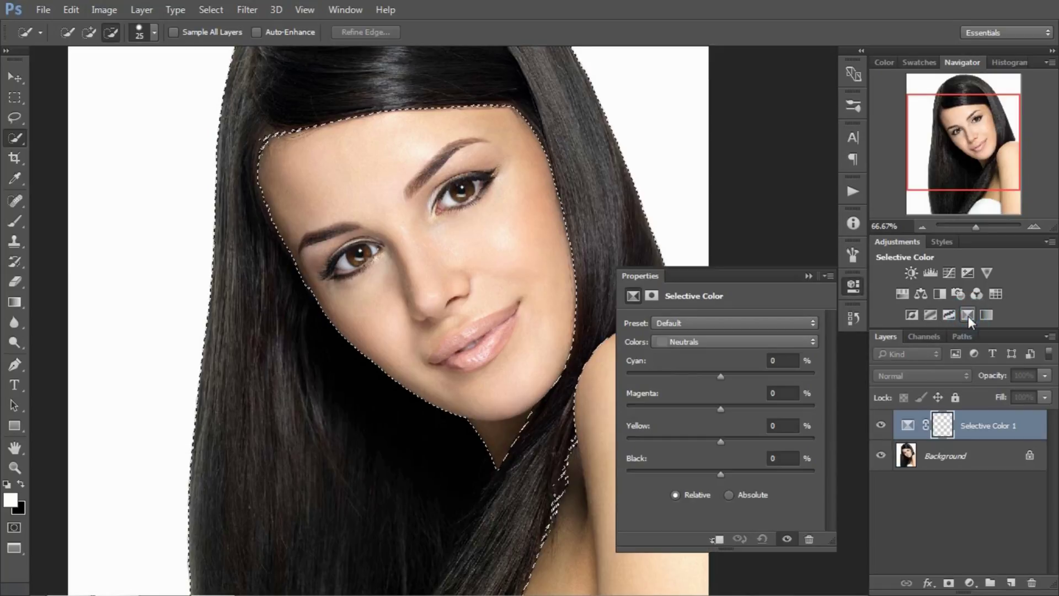
left_click(686, 341)
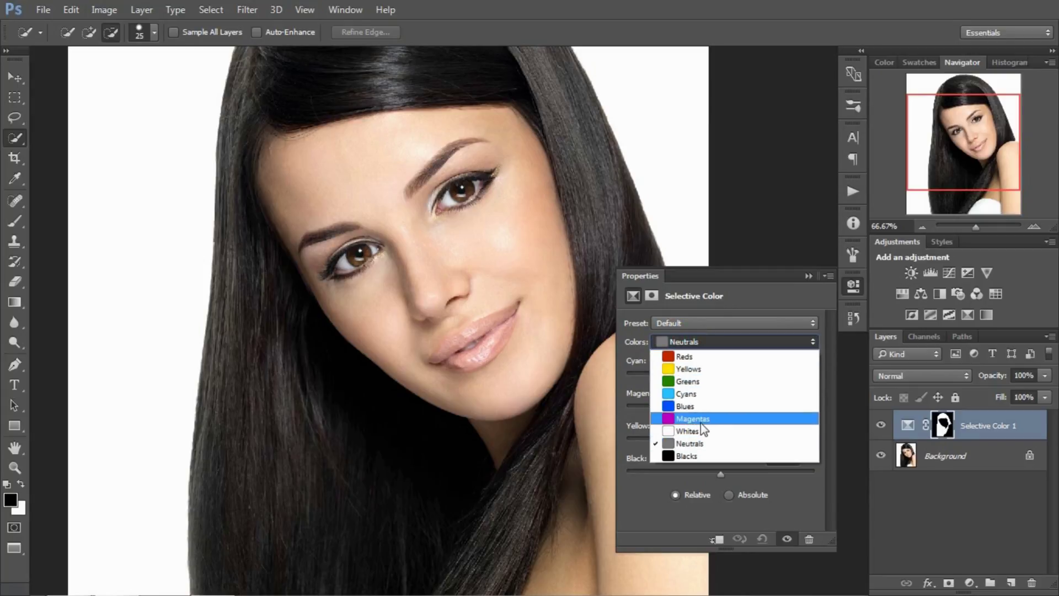
left_click(720, 443)
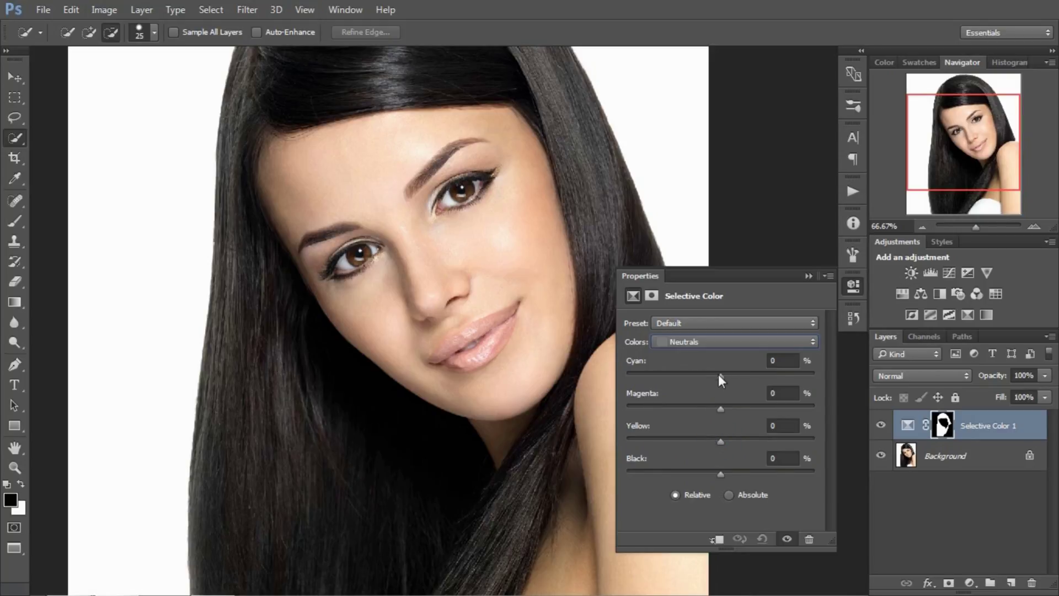
Step: For the hair's Neutrals, set Cyan to -53%, Magenta to -29% and Yellow to -32%
left_click_drag(720, 374, 672, 370)
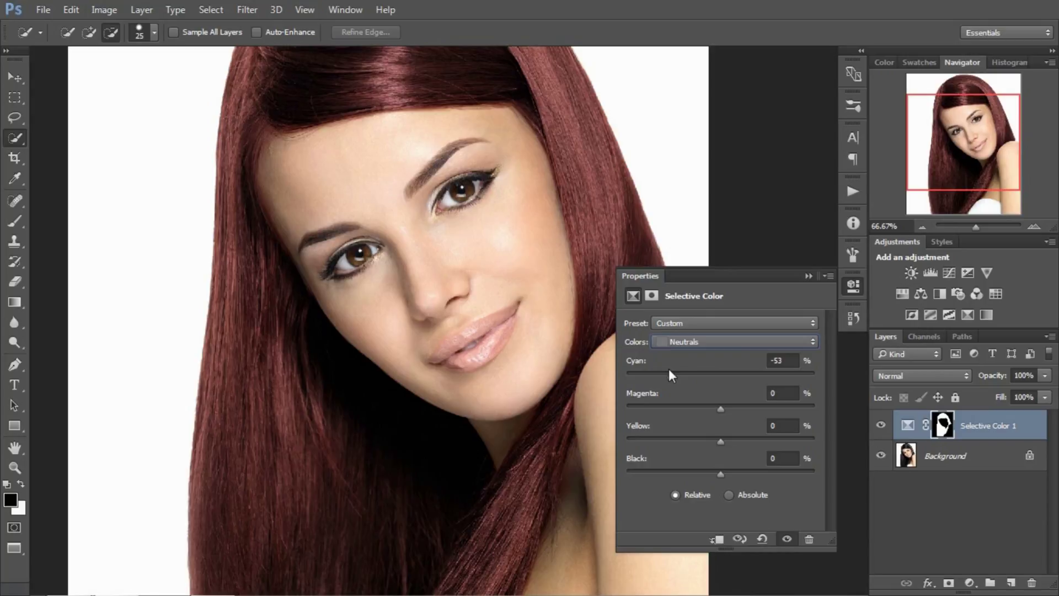
key("ctrl+minus")
scroll(489, 284, "right", 3)
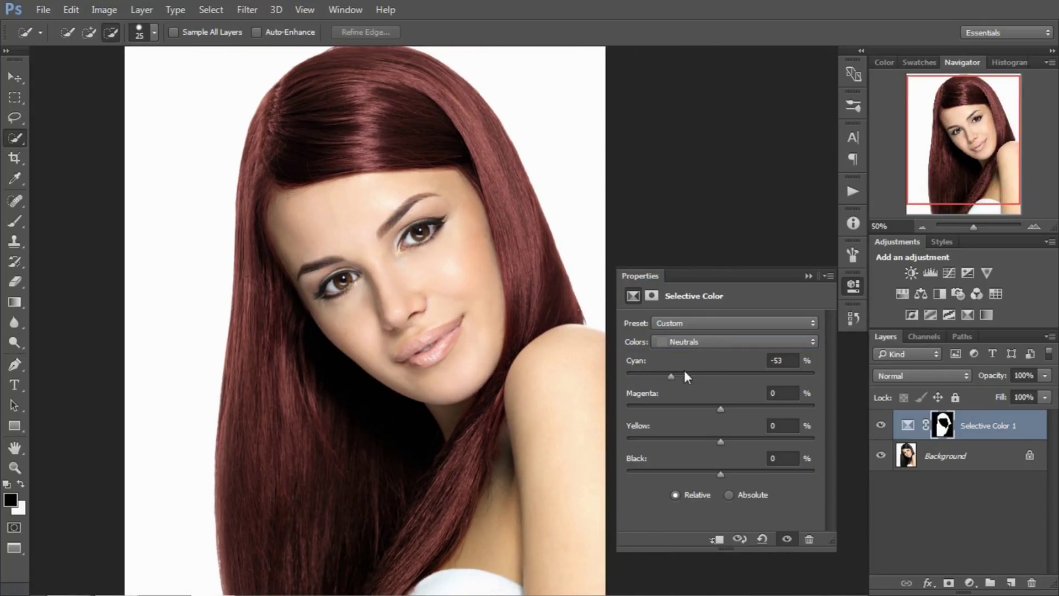
left_click_drag(720, 405, 694, 405)
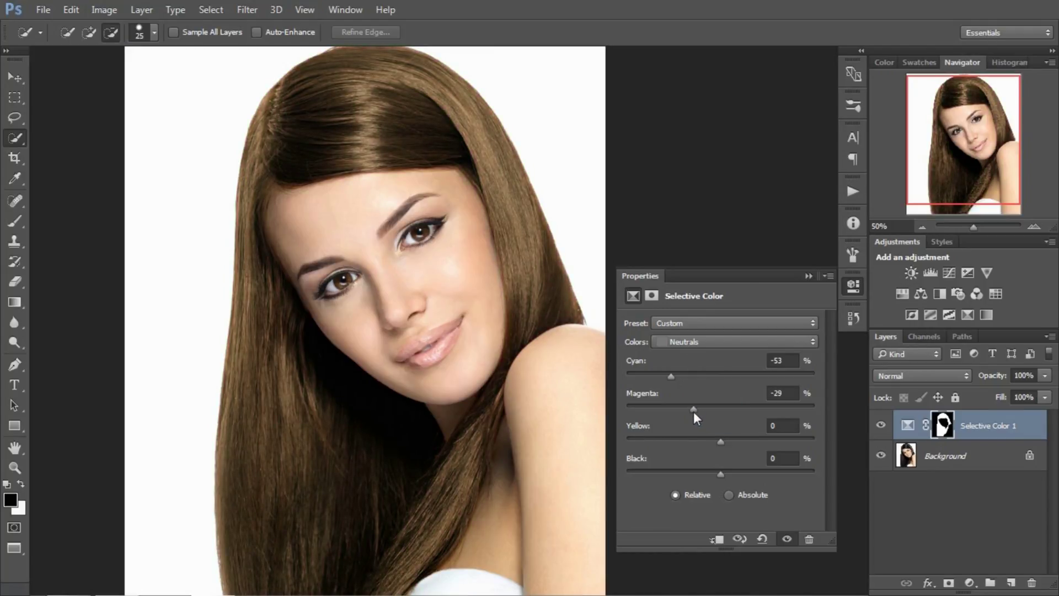
left_click_drag(726, 444, 692, 437)
Step: Switch the Selective Color range to Blacks, and set Black to +1% and Yellow to -2%
left_click(679, 341)
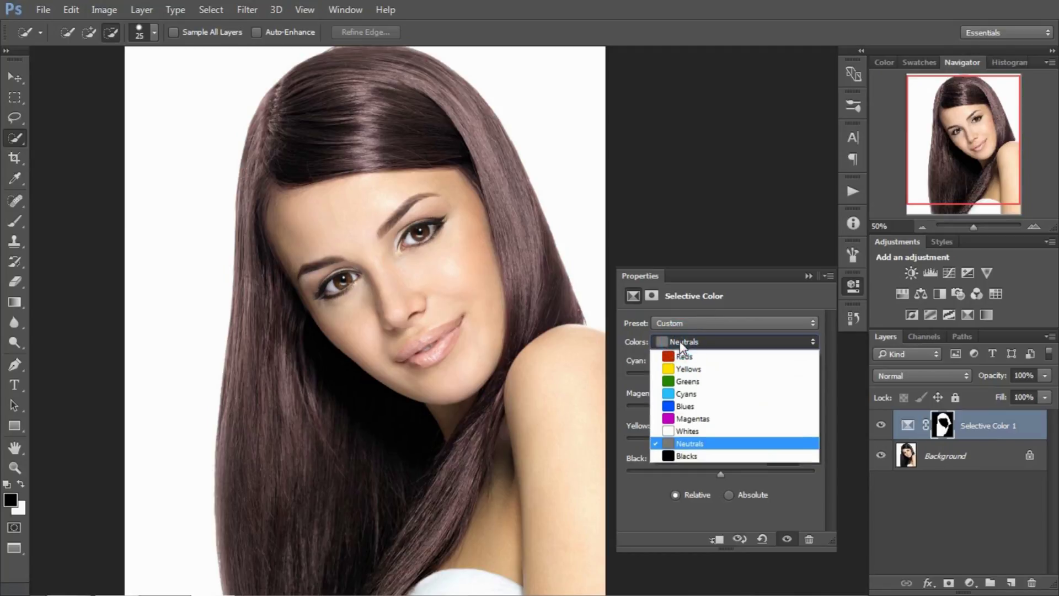
left_click(683, 454)
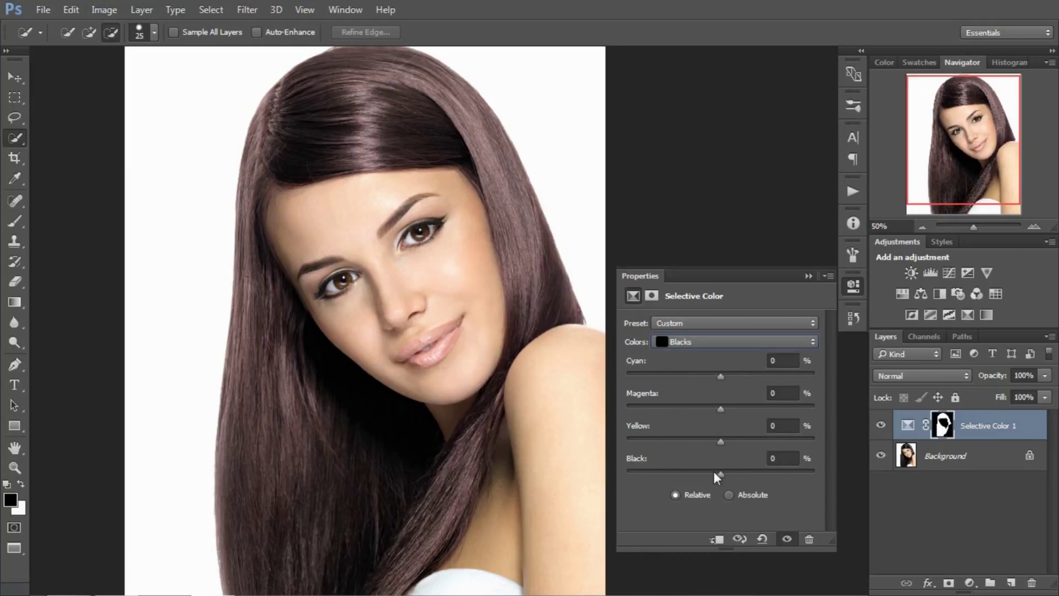
mouse_move(715, 472)
left_mouse_down()
mouse_move(699, 473)
mouse_move(721, 484)
left_mouse_up()
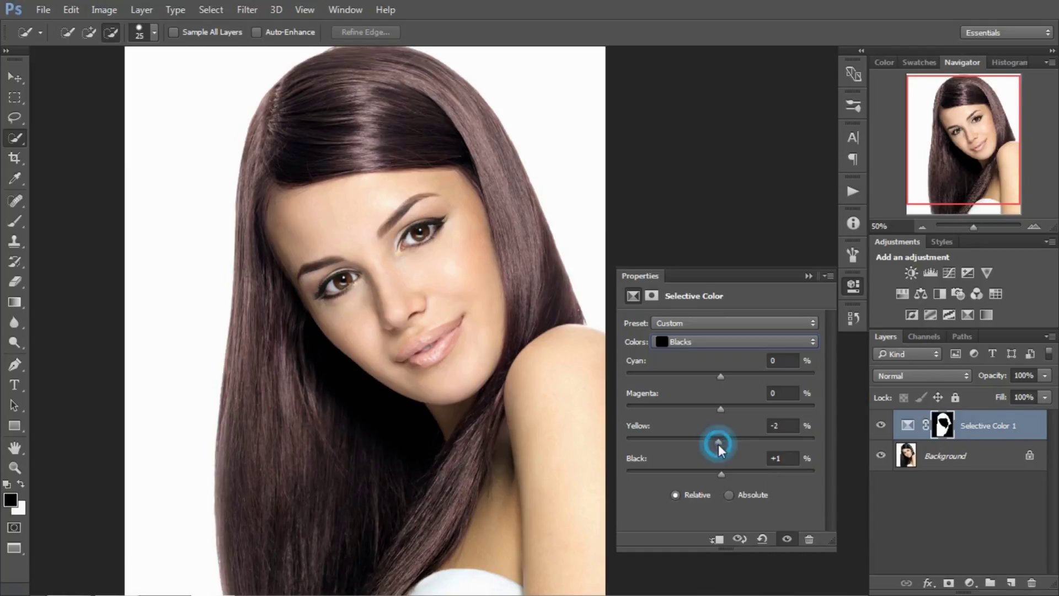
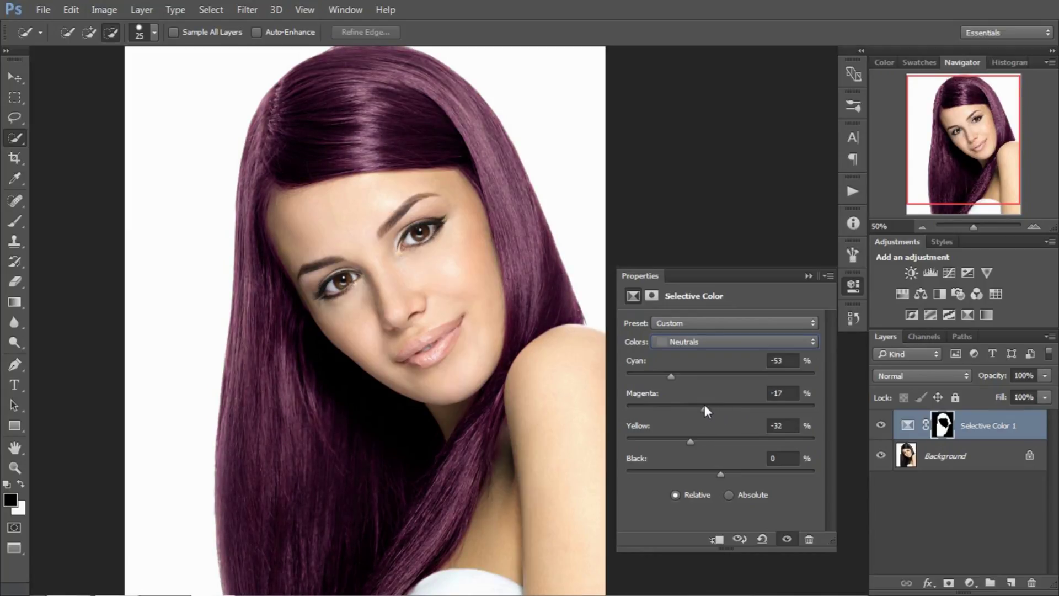
Step: In the Neutrals range, set Yellow to -9%, Cyan to -30% and Magenta to -5%, comparing the hair with the adjustment hidden
left_click_drag(691, 440, 712, 437)
left_click_drag(672, 378, 680, 377)
left_click(881, 427)
left_click(881, 426)
left_click_drag(685, 373, 716, 413)
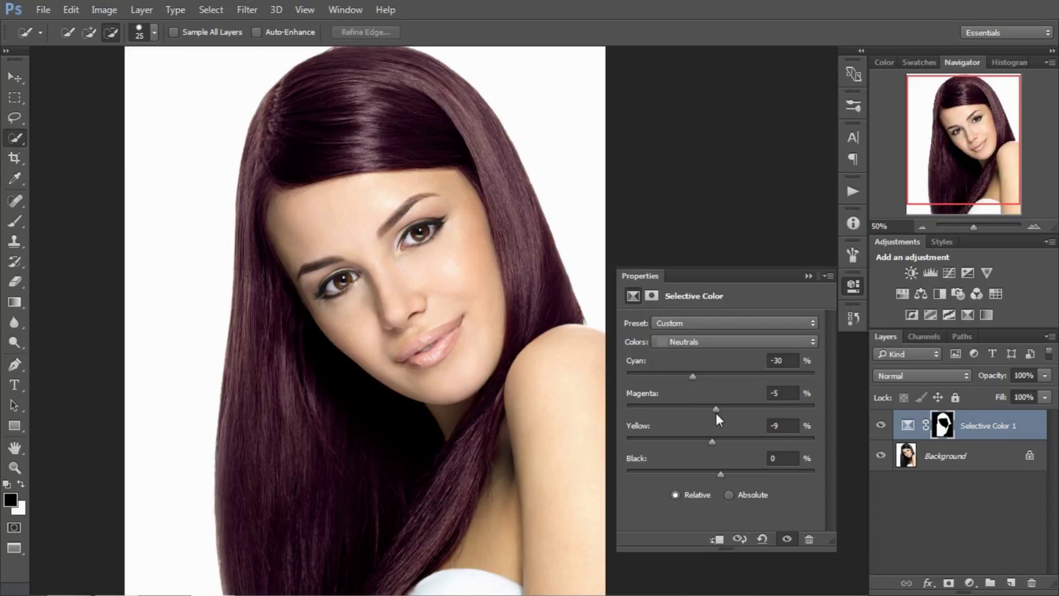
Step: Fine-tune the hair's Neutrals to Yellow -2%, Cyan -33% and Black -7%
mouse_move(712, 442)
left_mouse_down()
mouse_move(700, 440)
mouse_move(736, 441)
mouse_move(718, 438)
left_mouse_up()
mouse_move(693, 375)
left_mouse_down()
mouse_move(666, 370)
mouse_move(689, 379)
left_mouse_up()
mouse_move(720, 474)
left_mouse_down()
mouse_move(676, 466)
mouse_move(713, 478)
left_mouse_up()
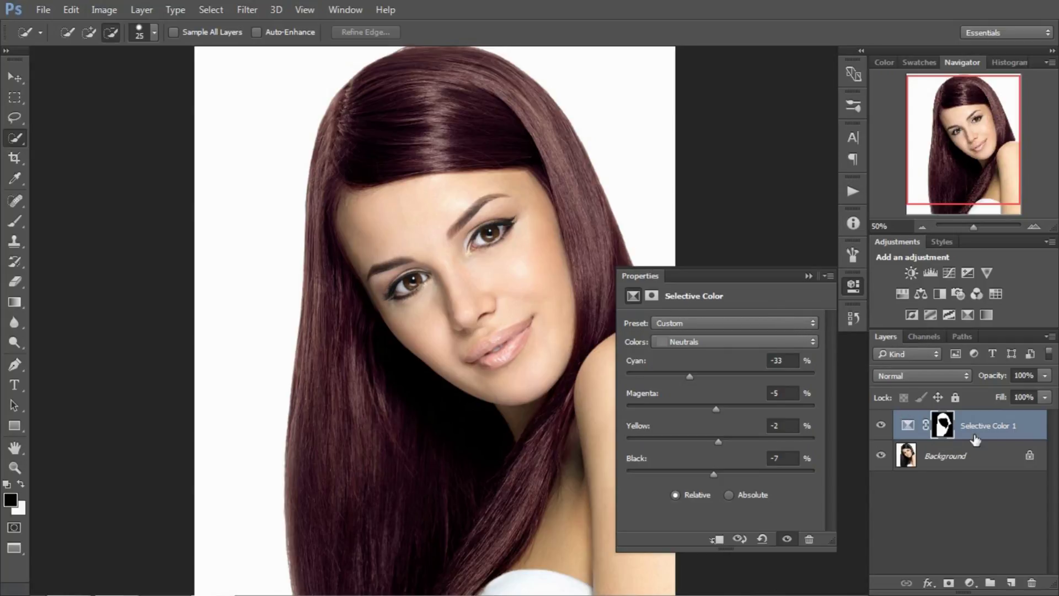
Step: Merge the Selective Color adjustment layer with the Background layer
left_click(969, 456, "shift")
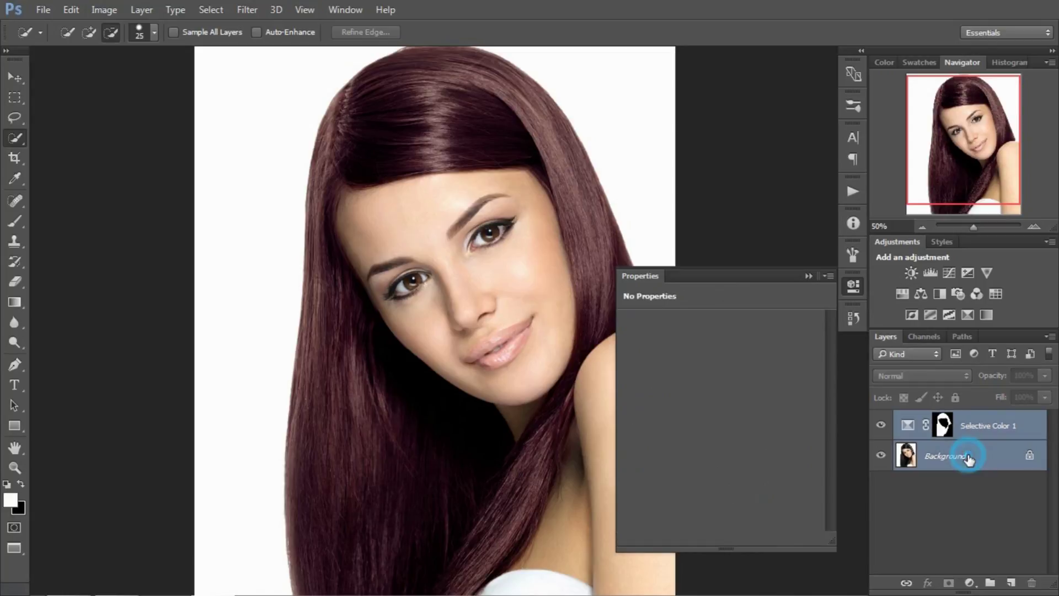
right_click(983, 435)
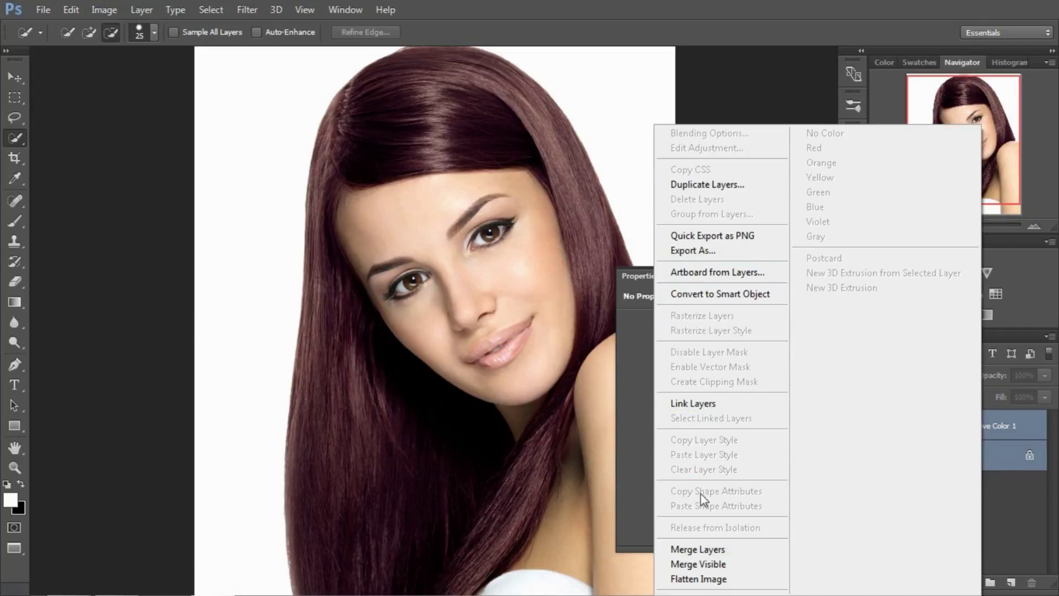
left_click(709, 547)
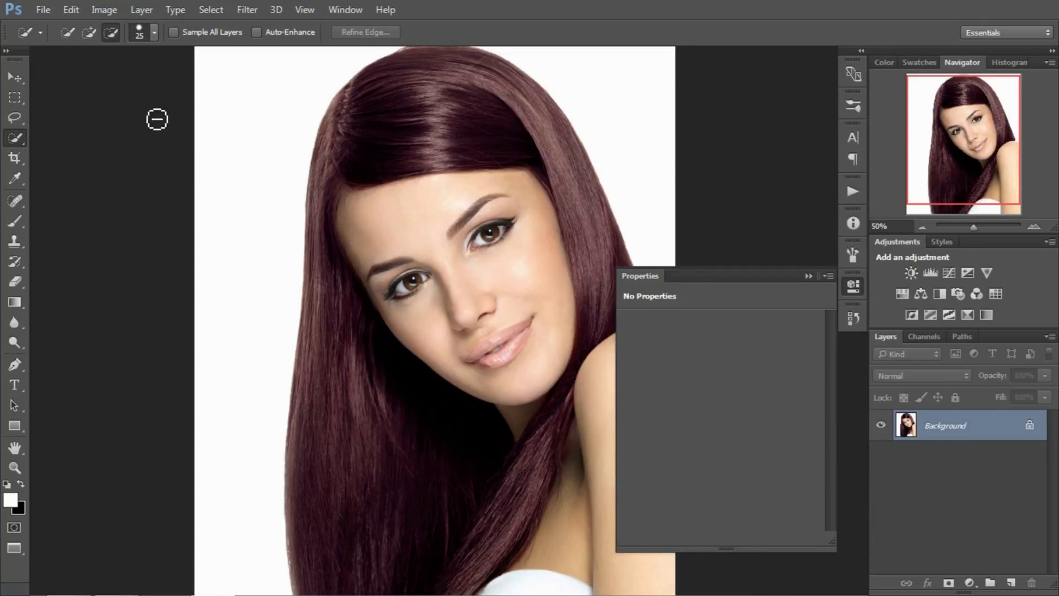
Step: Start saving the photo as a new JPEG in the My video edit folder, naming the file "hair color"
left_click(42, 12)
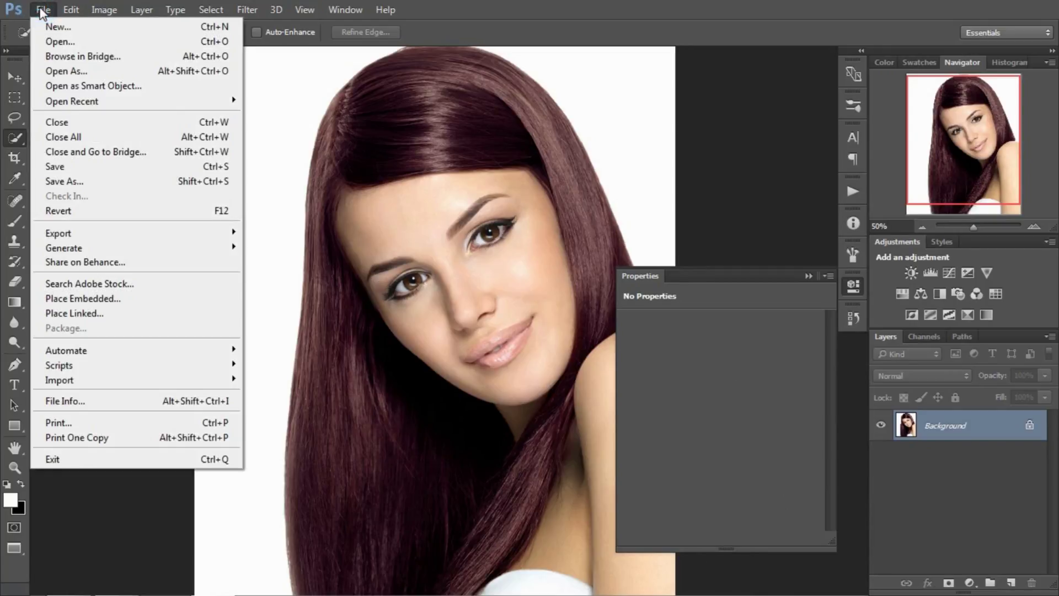
left_click(58, 181)
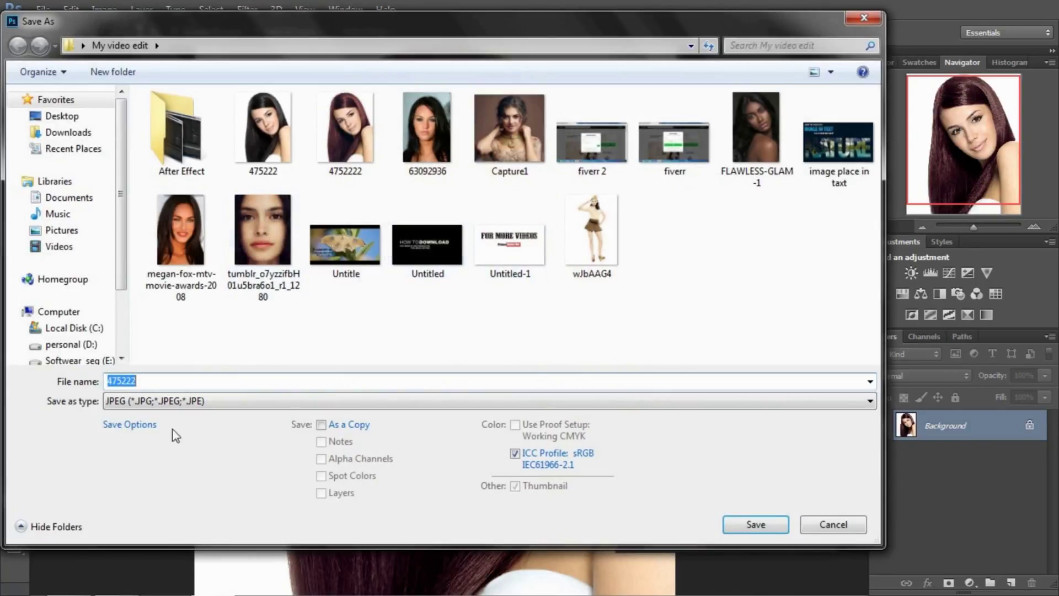
left_click(165, 384)
left_click_drag(163, 384, 65, 386)
type("a")
key("BackSpace")
type("hair col")
key("BackSpace")
type("oor")
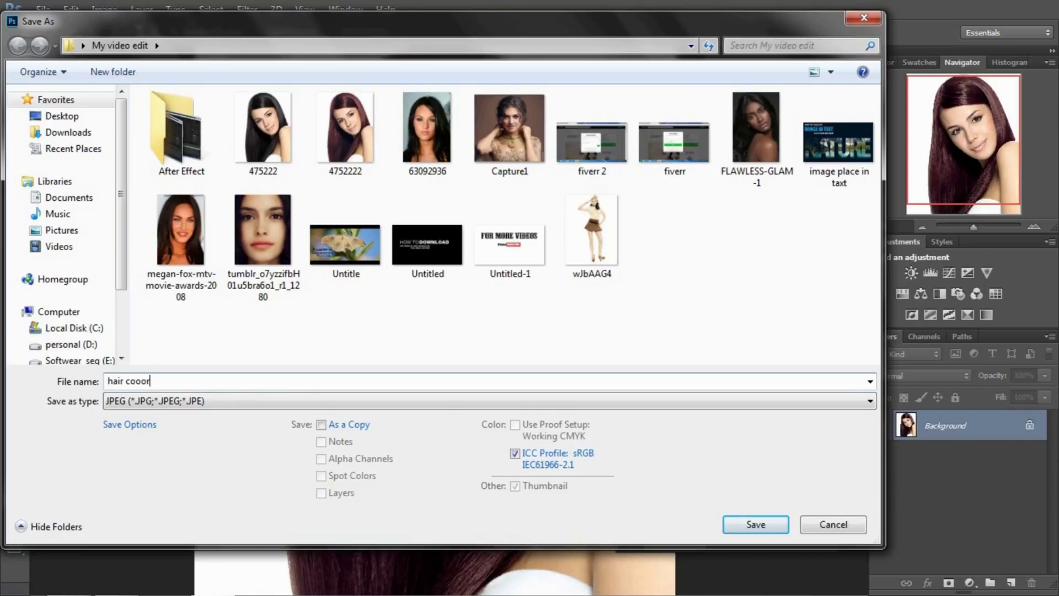
key("BackSpace")
key("BackSpace")
key("BackSpace")
key("BackSpace")
type("olor")
Step: Save the JPEG at Maximum quality 12 in Baseline ("Standard") format, and collapse the adjustment properties
left_click(762, 523)
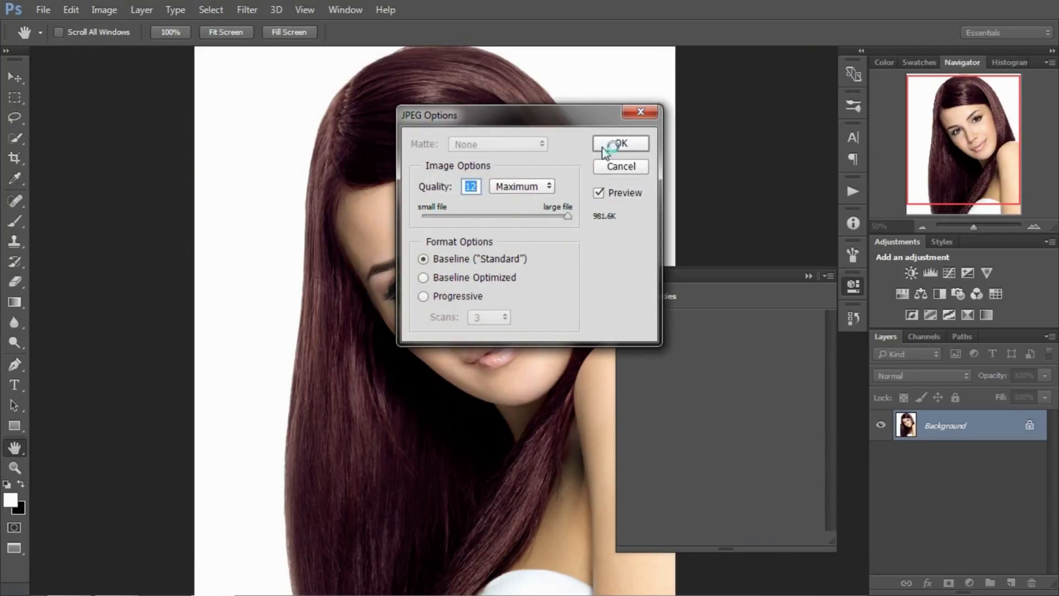
left_click(617, 144)
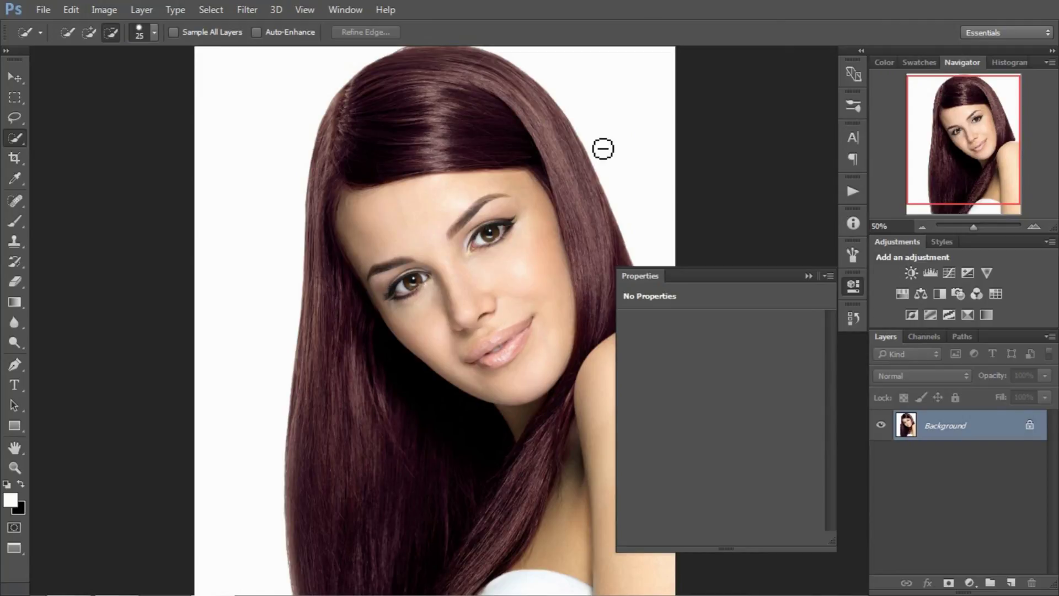
left_click(852, 288)
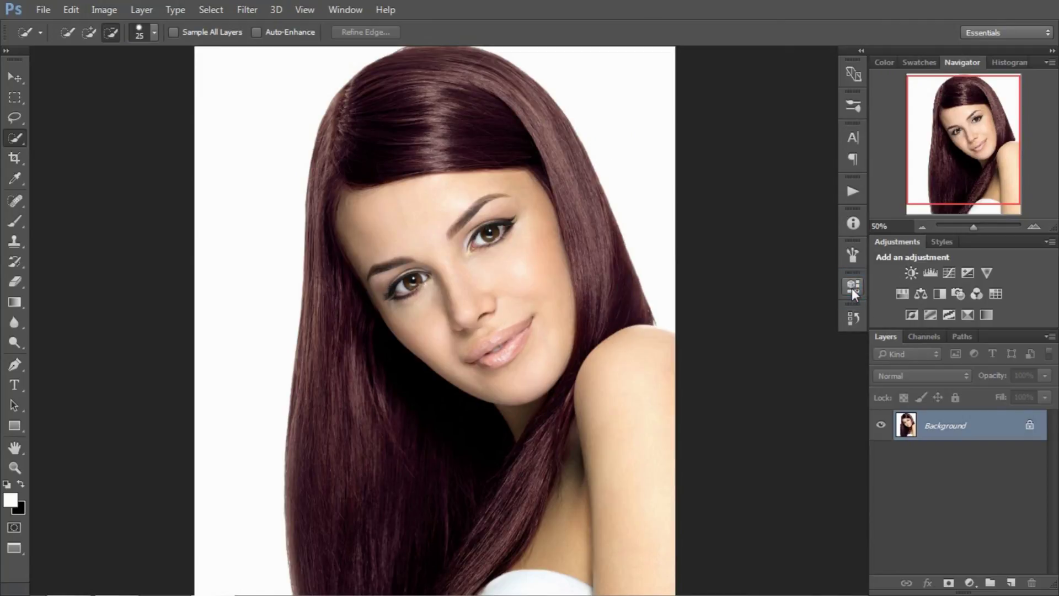